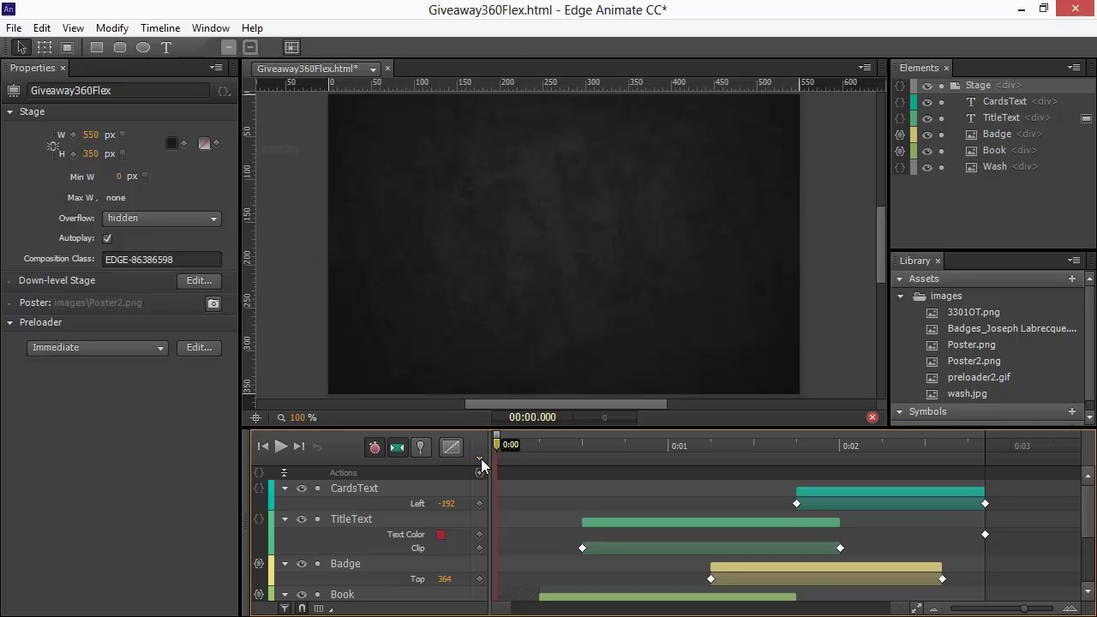
- Preview the giveaway animation, then set the embed.html stage width to 892 px
key("space")
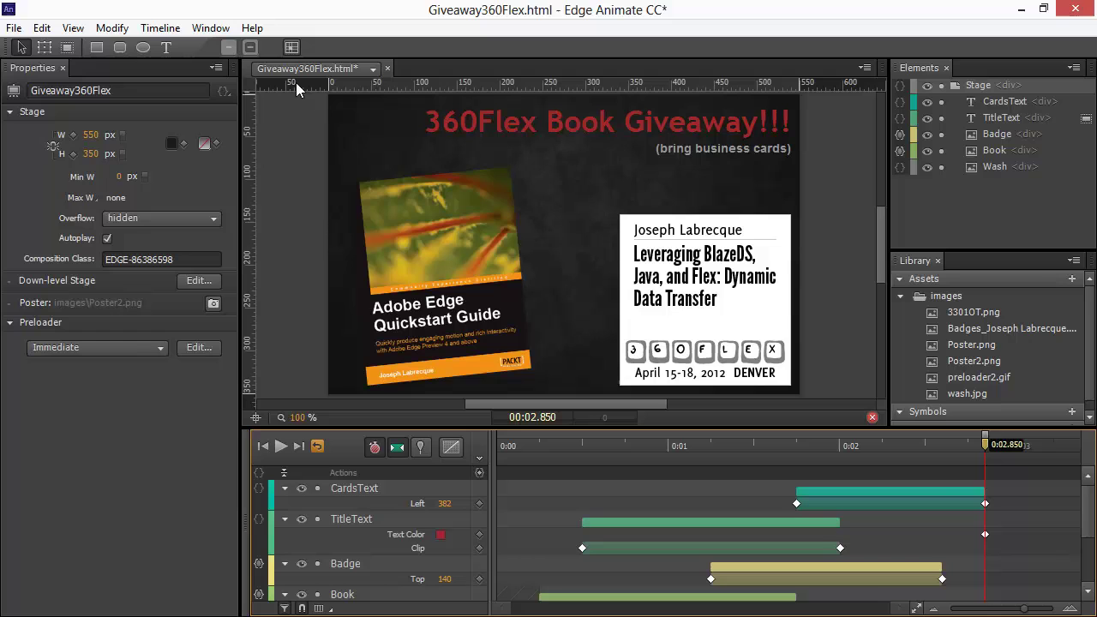
left_click_drag(990, 452, 482, 455)
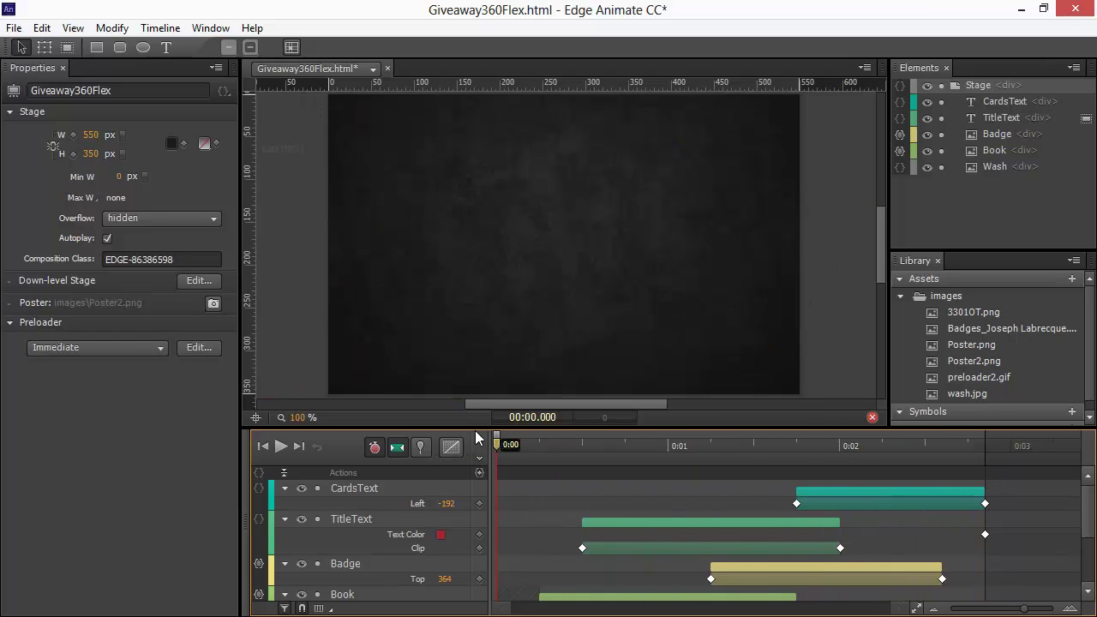
left_click(372, 68)
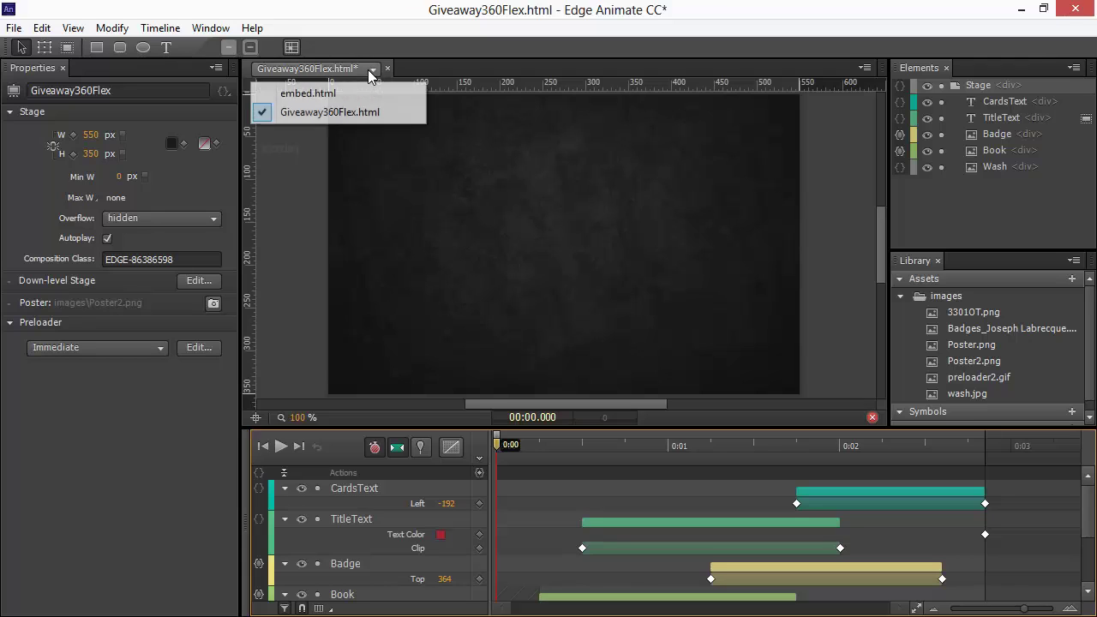
left_click(331, 96)
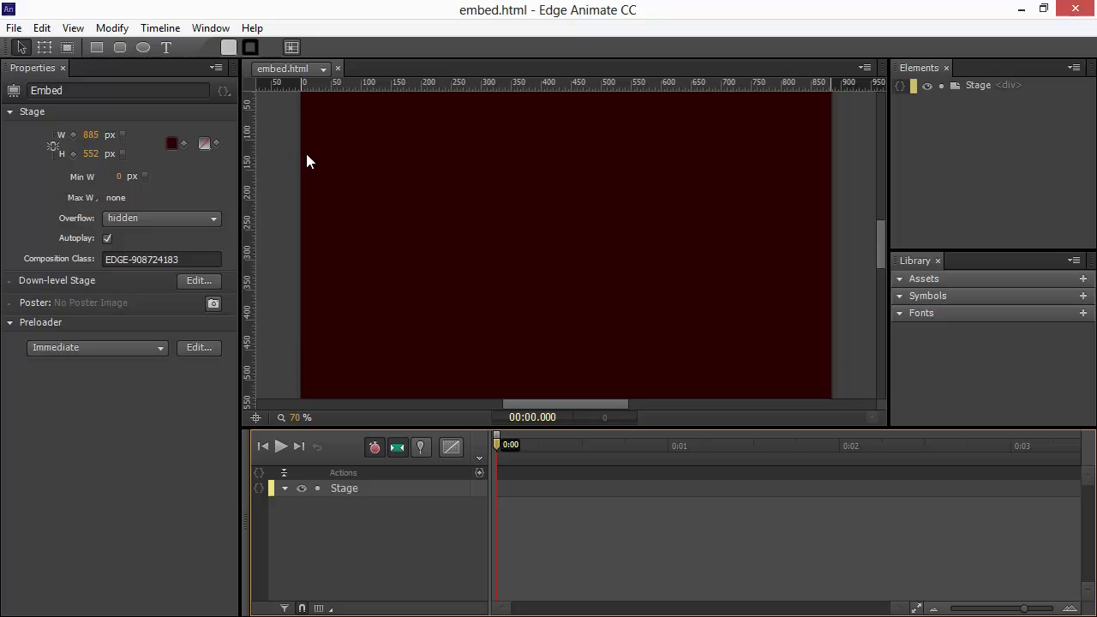
left_click_drag(91, 135, 77, 153)
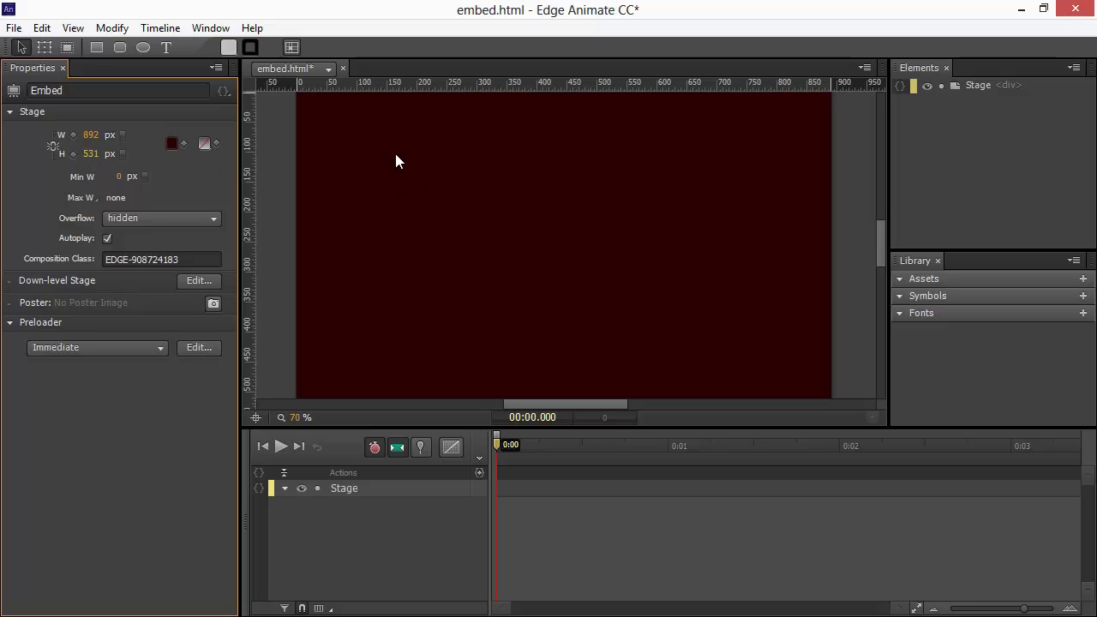
left_click(328, 69)
left_click(313, 110)
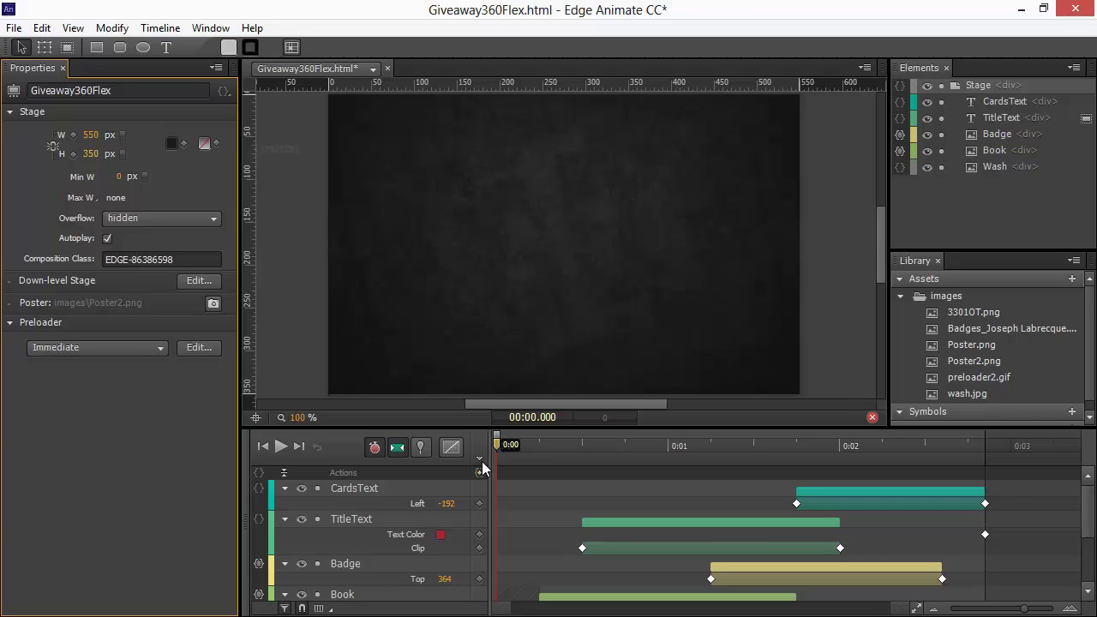
- At the animation's end, group all five giveaway elements into one Group div and select it
left_click_drag(506, 442, 984, 445)
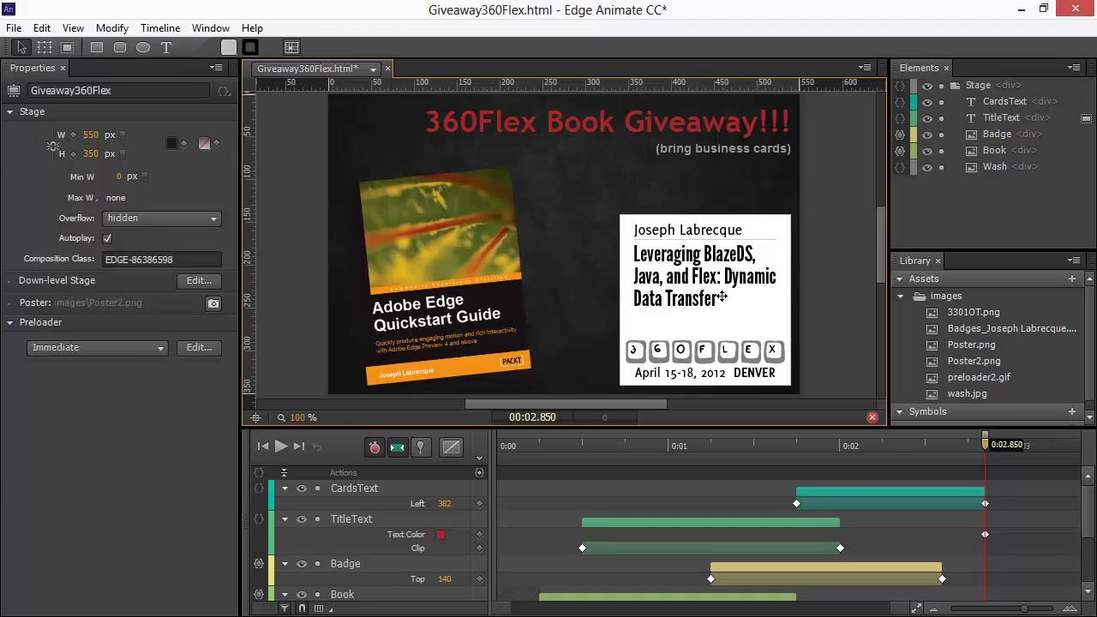
key("ctrl+a")
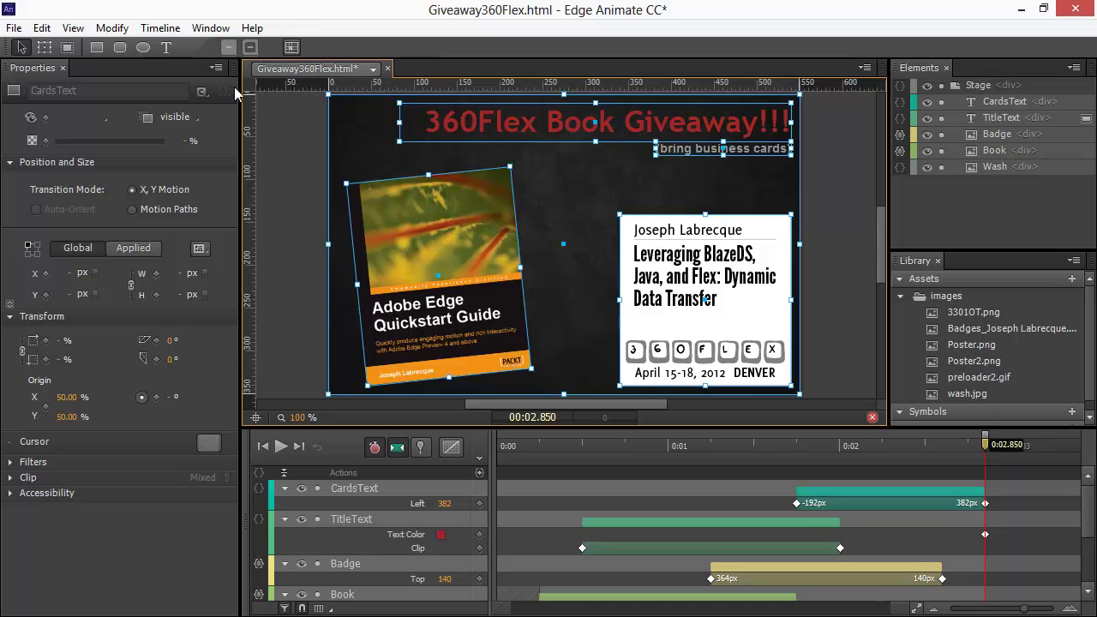
left_click(114, 29)
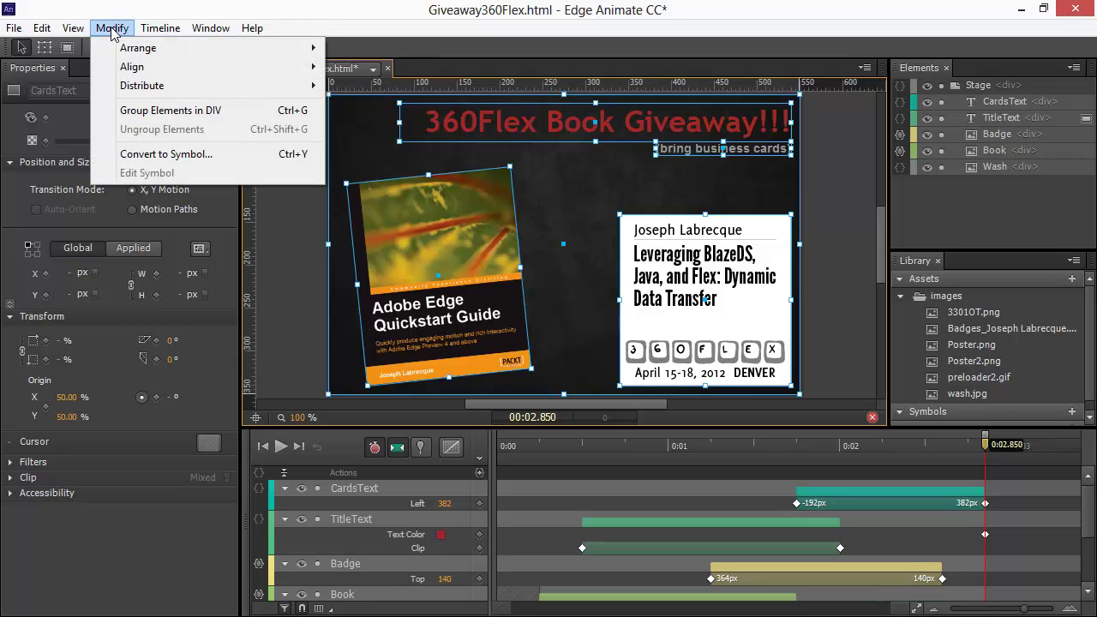
left_click(178, 115)
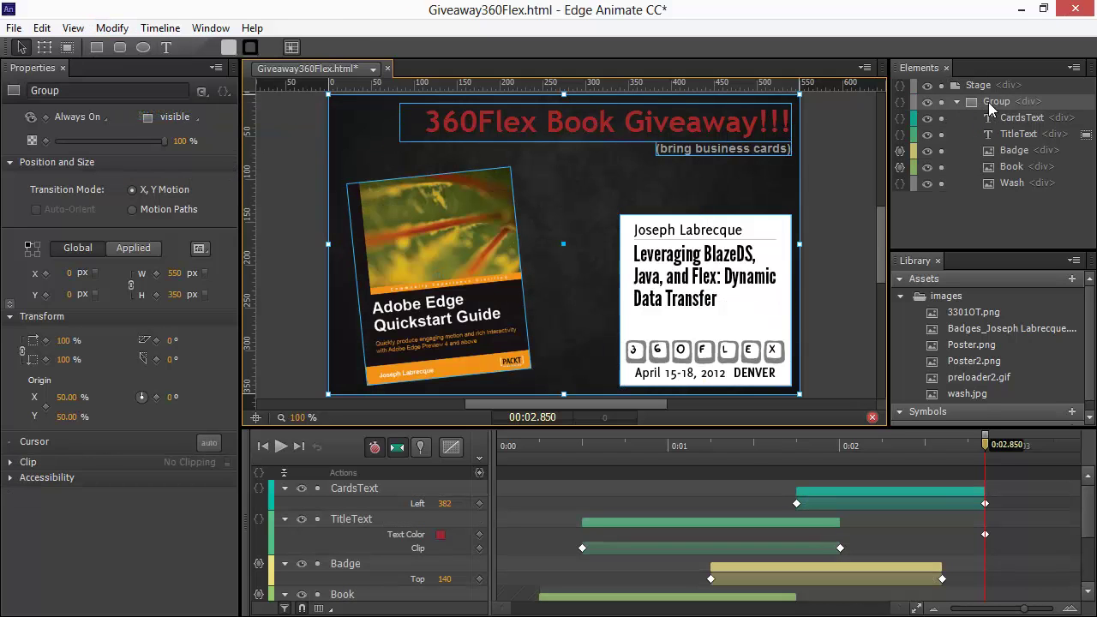
left_click(1014, 106)
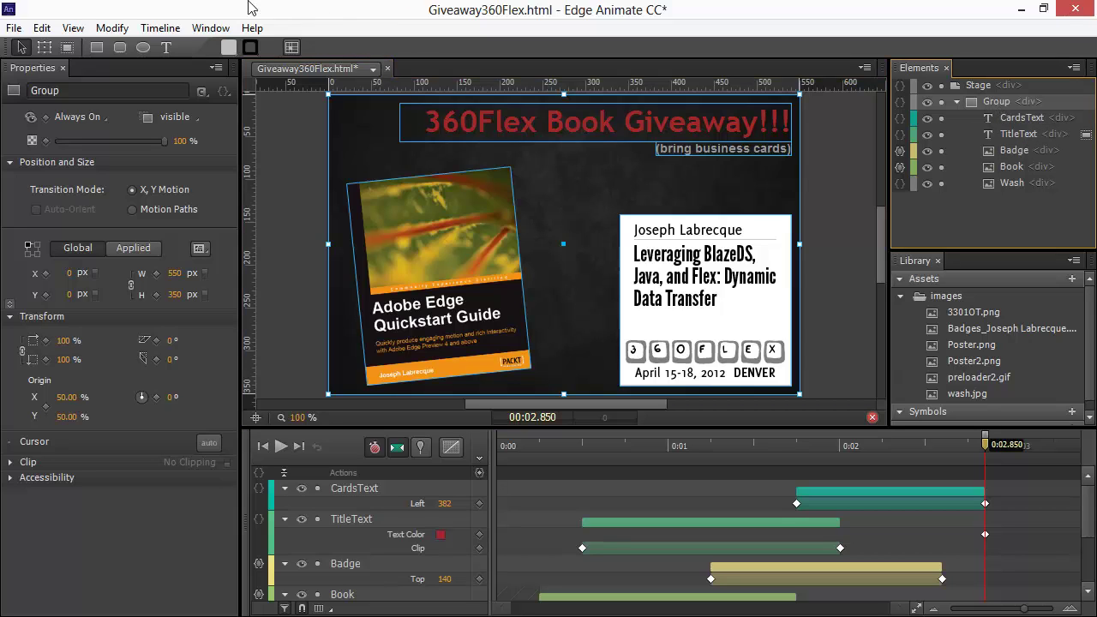
- Convert the Group into a symbol named e360Flex, adding a leading 'e' to '360Flex'
left_click(112, 28)
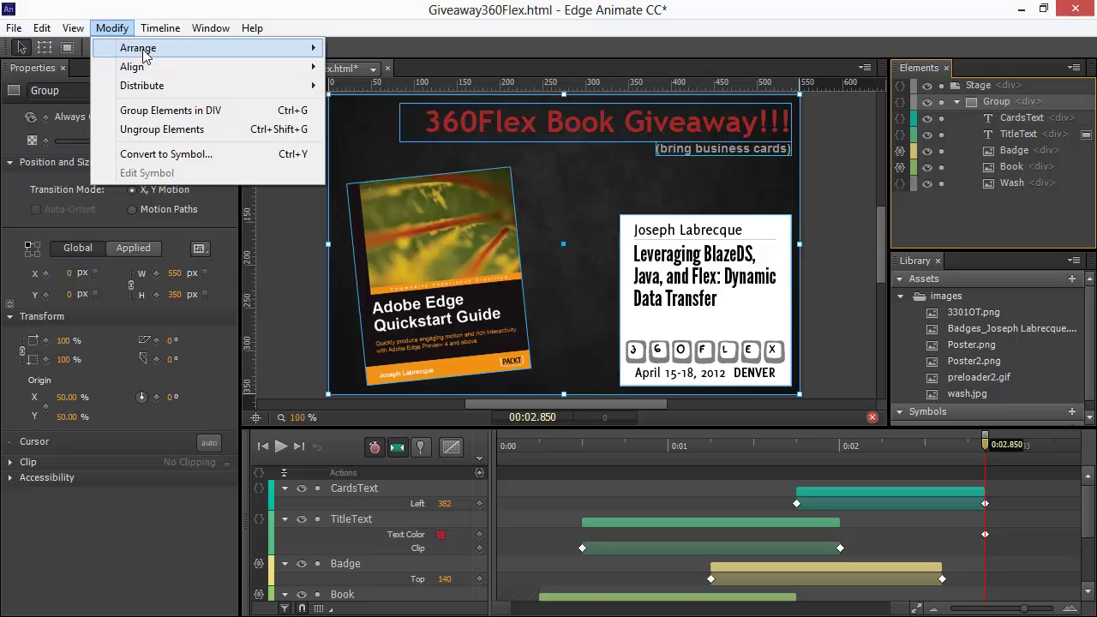
left_click(197, 161)
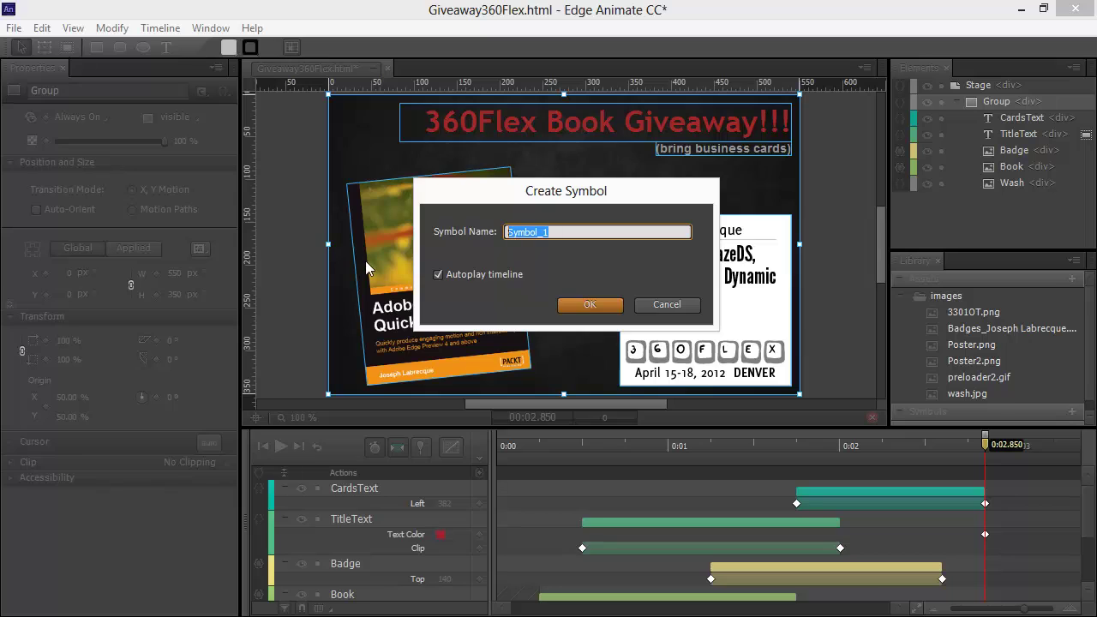
type("360")
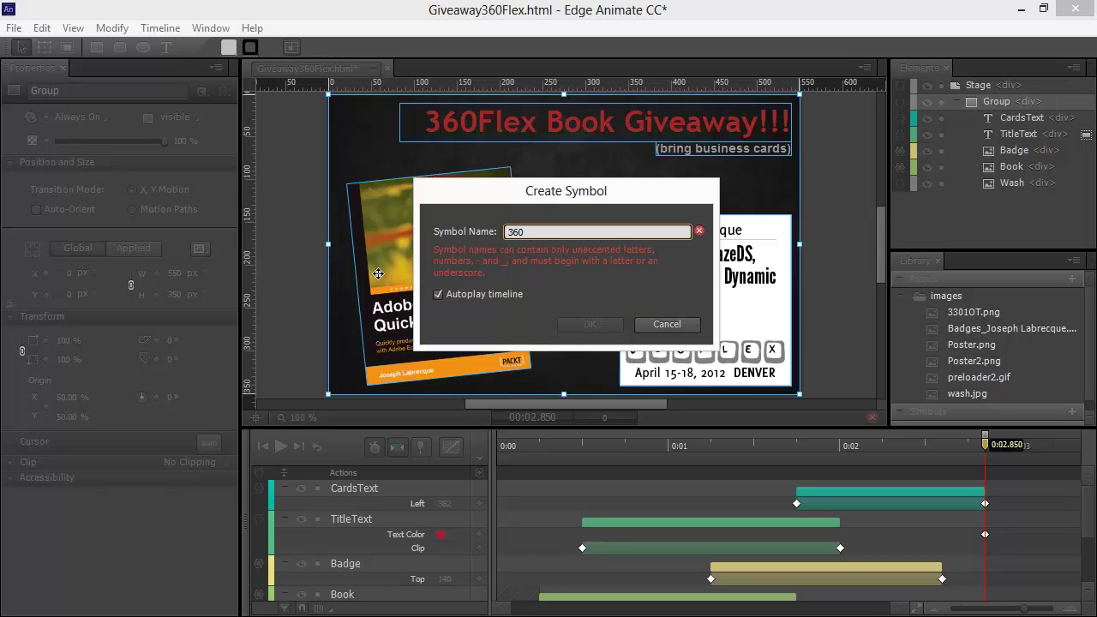
type("Flex")
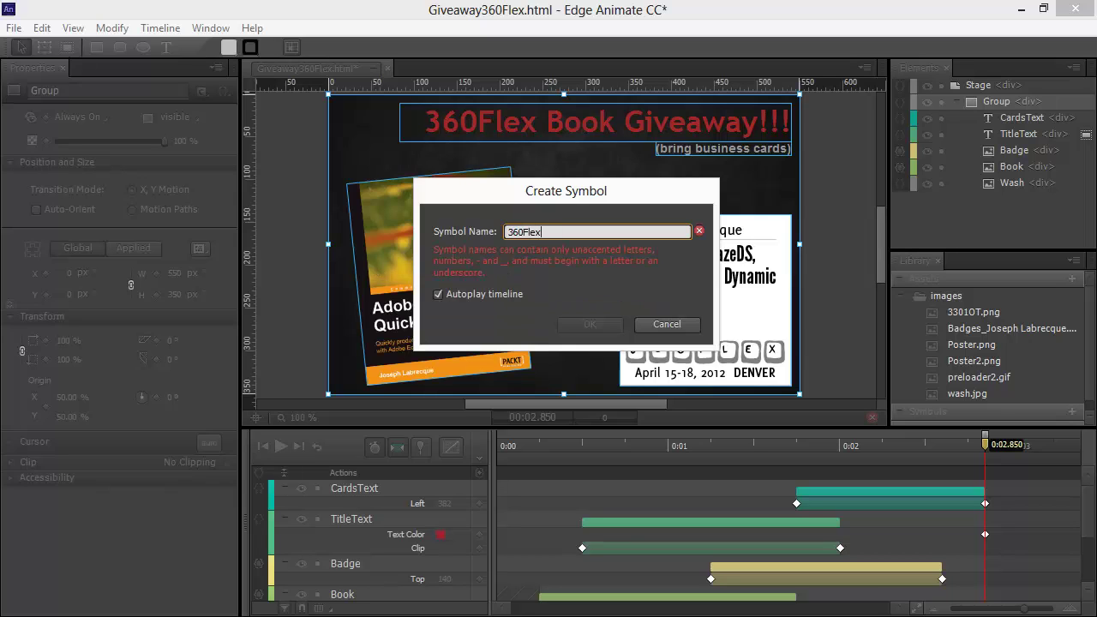
left_click(511, 235)
type("e")
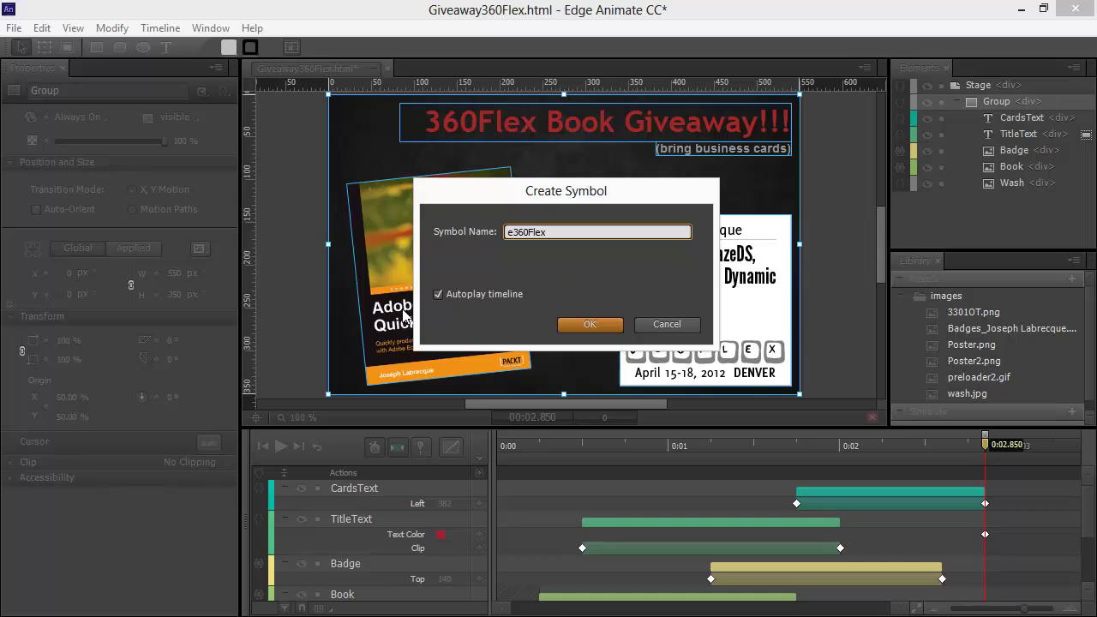
left_click(590, 324)
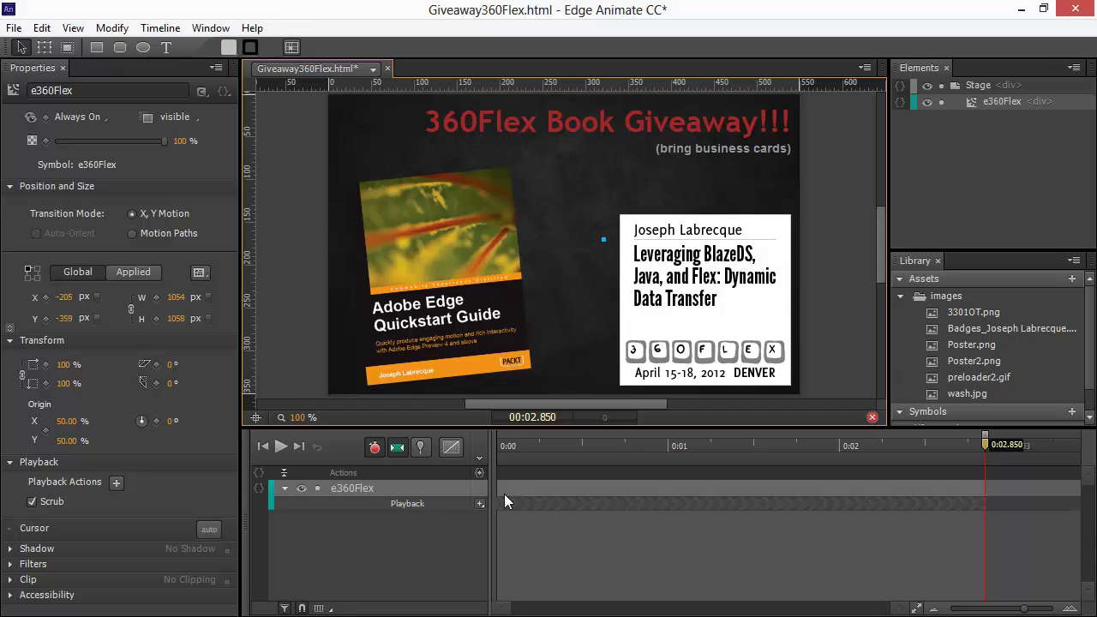
- Scrub the symbol's animation to the finished poster and set the stage zoom to 100%
left_click_drag(990, 452, 987, 501)
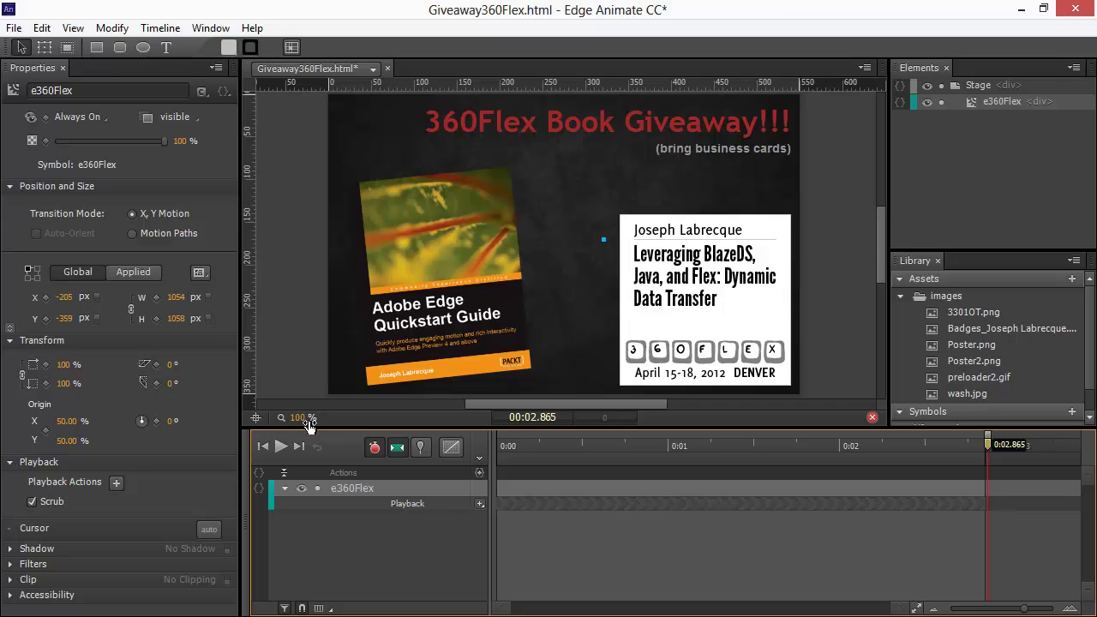
left_click_drag(300, 417, 274, 420)
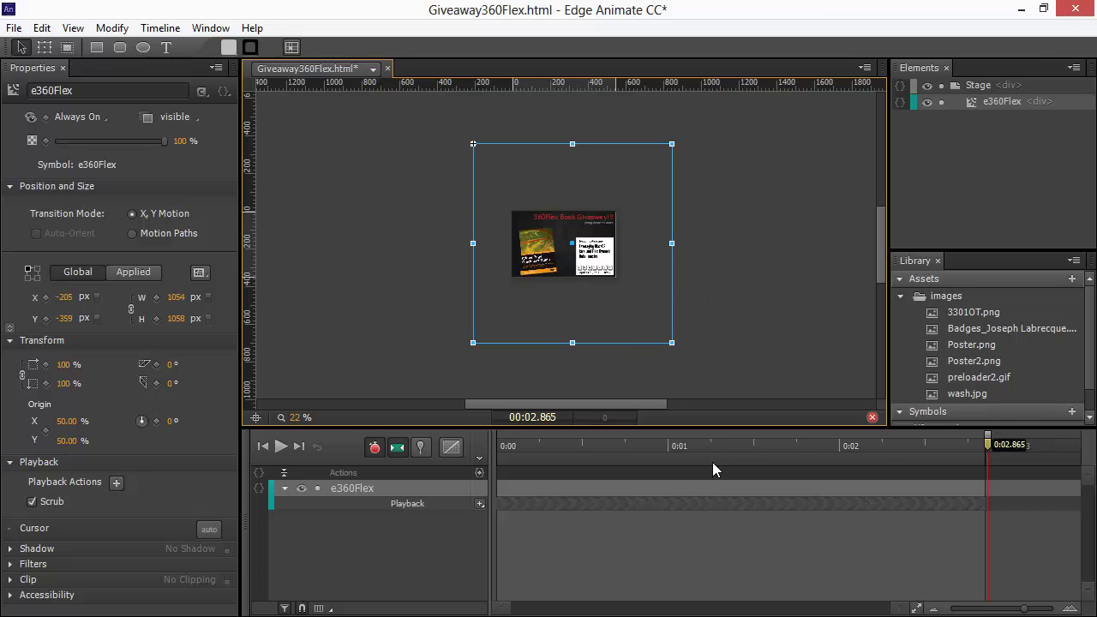
left_click_drag(751, 446, 557, 452)
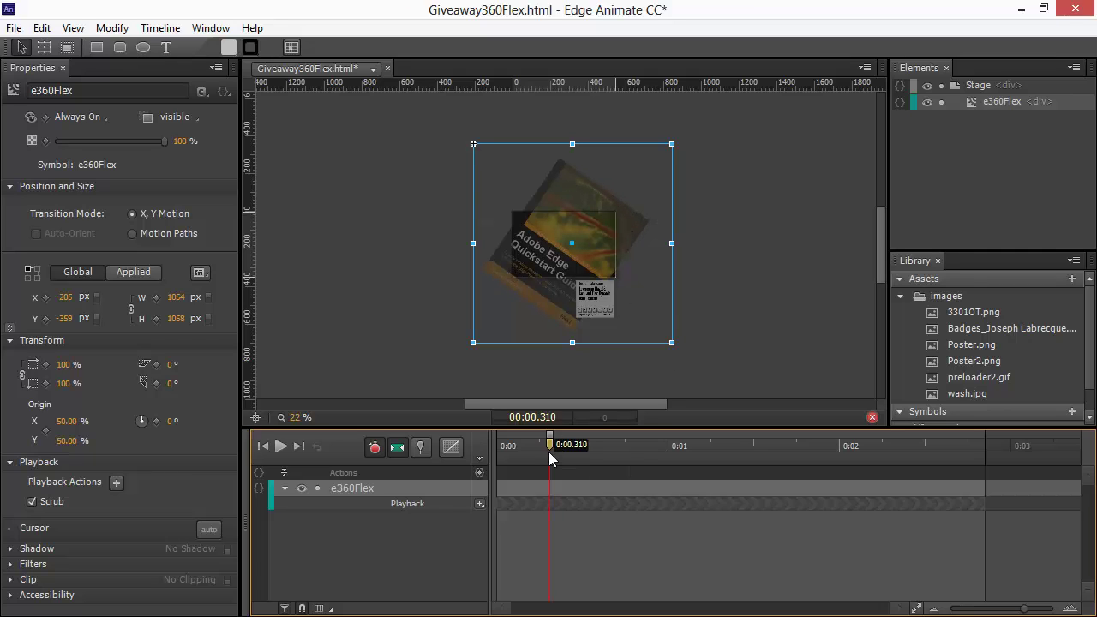
mouse_move(549, 452)
left_mouse_down()
mouse_move(882, 454)
mouse_move(562, 460)
left_mouse_up()
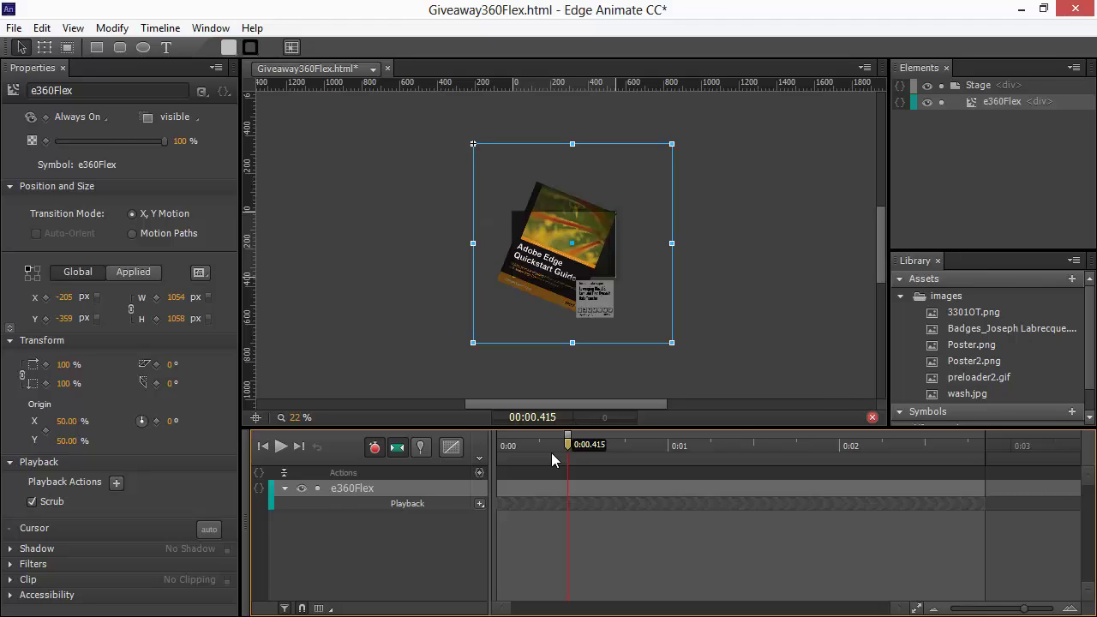
left_click(297, 417)
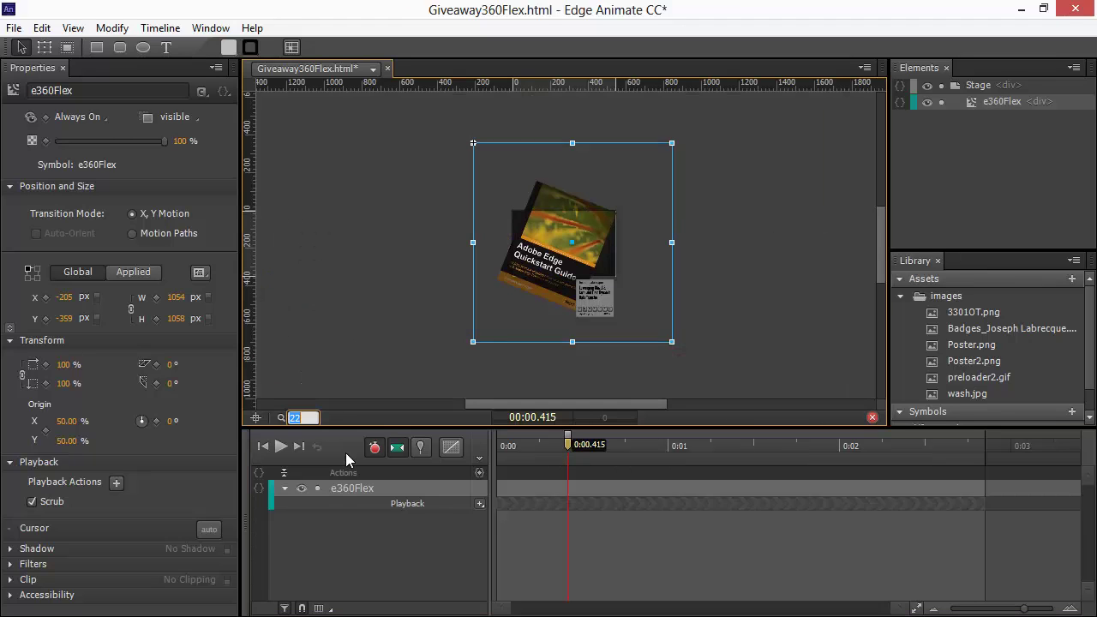
type("100")
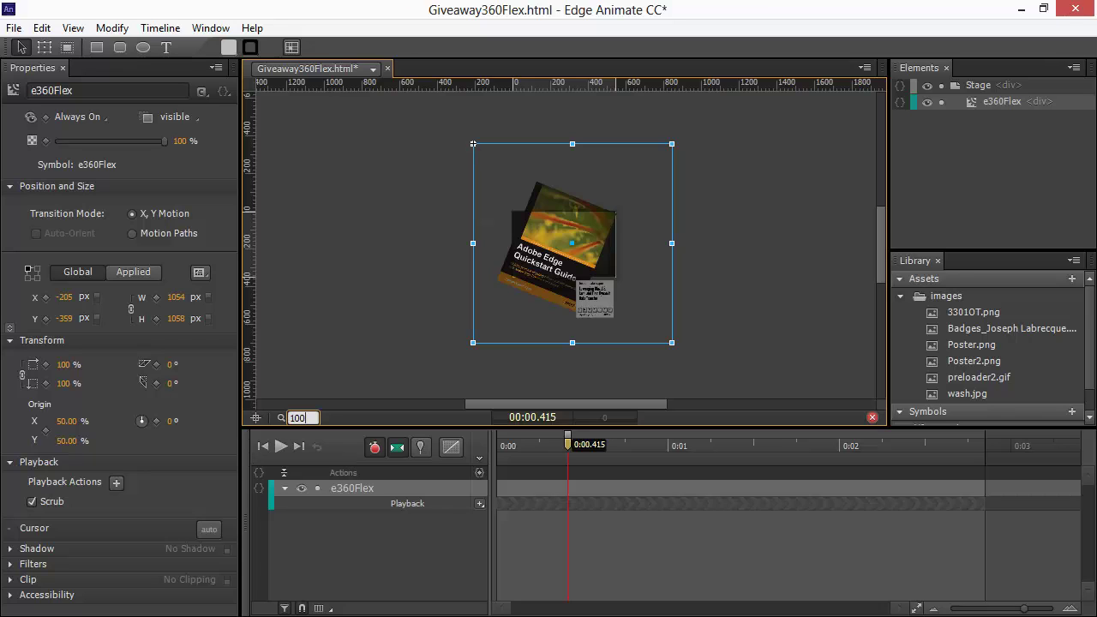
key("Return")
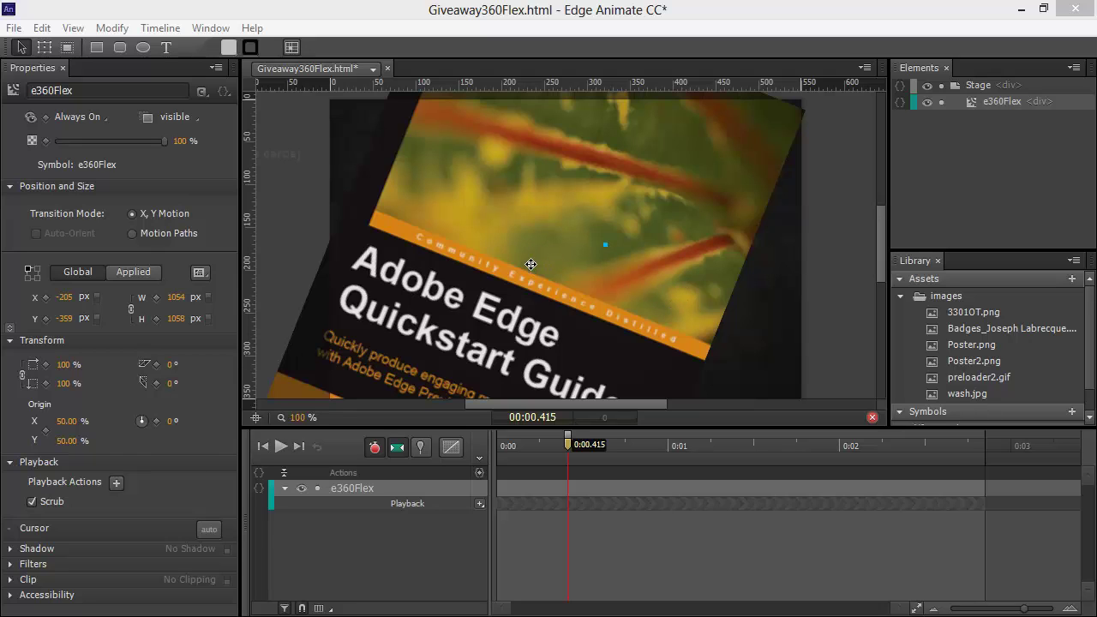
- Open e360Flex for editing, play its animation, and move the playhead to 0:02.050
double_click(519, 264)
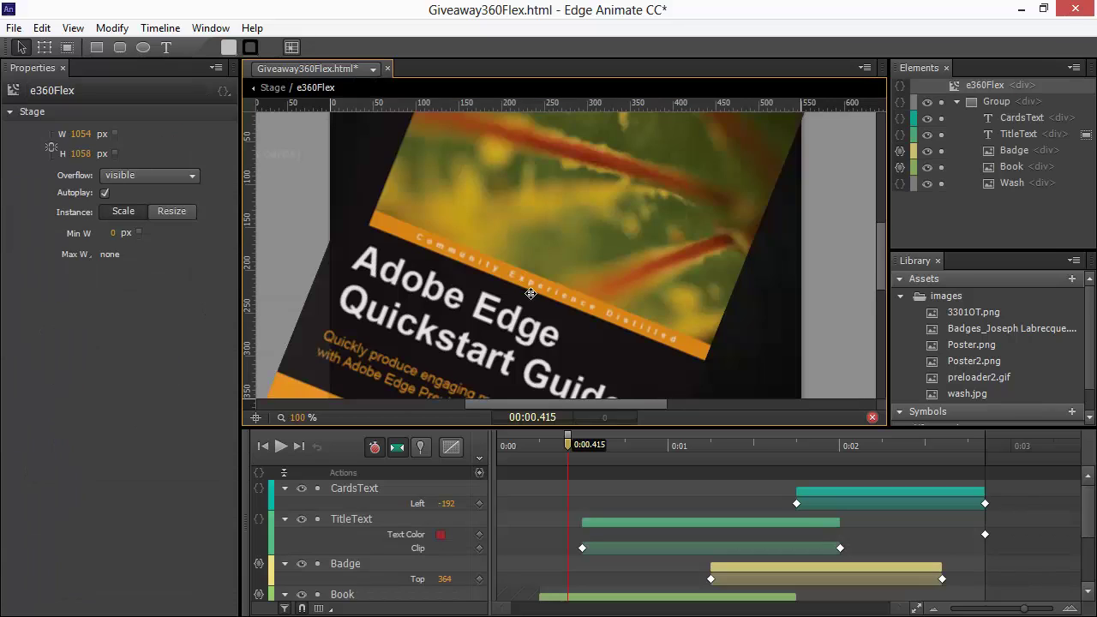
left_click_drag(576, 454, 480, 453)
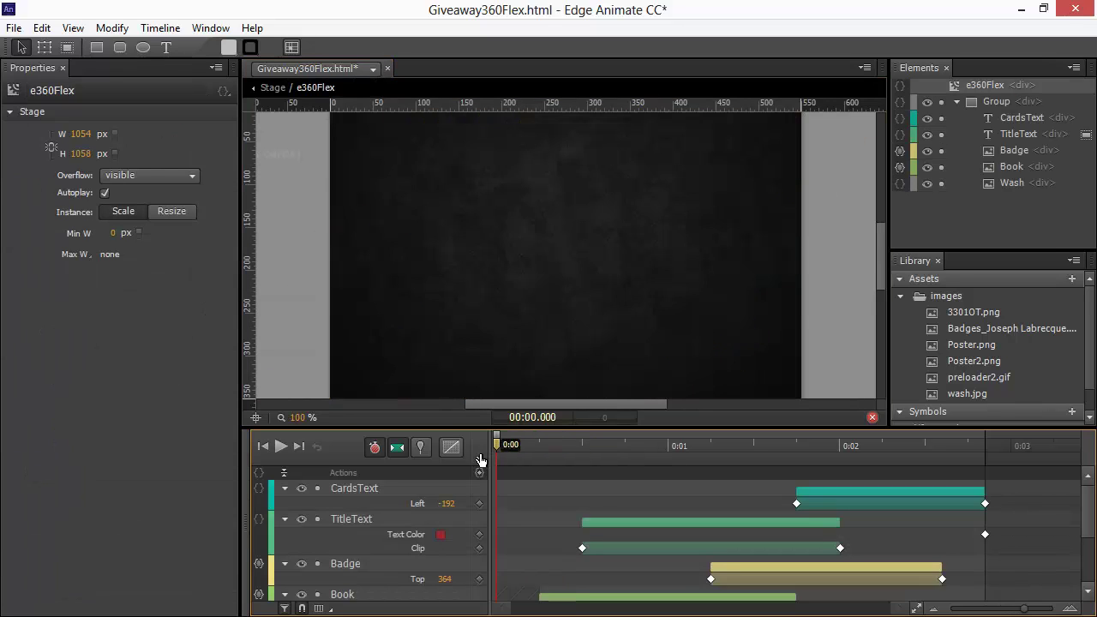
key("space")
key("space")
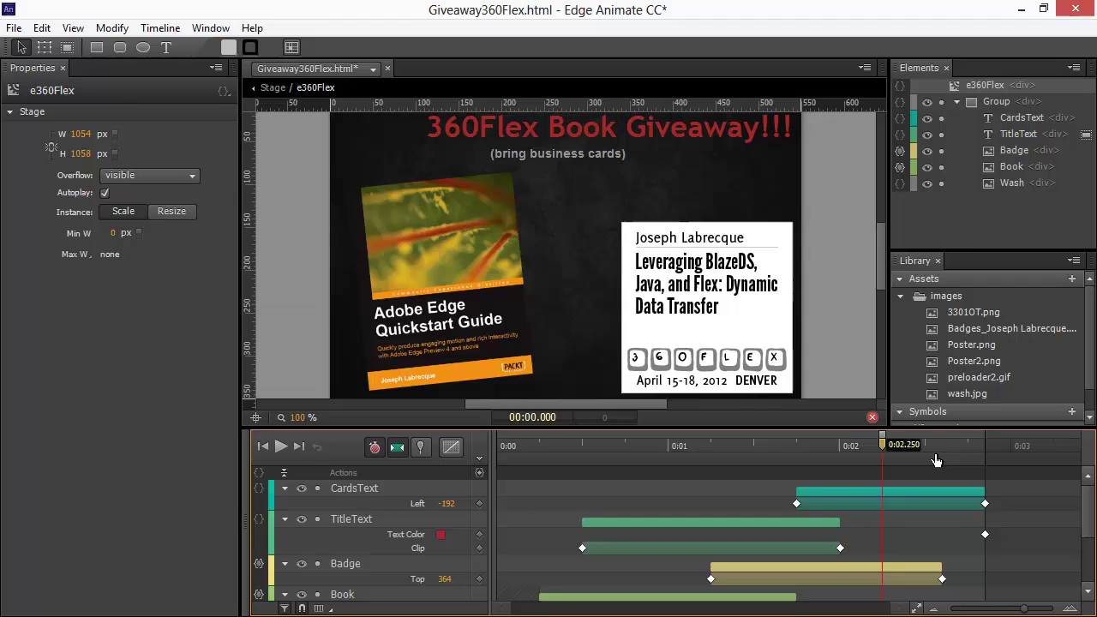
left_click(848, 446)
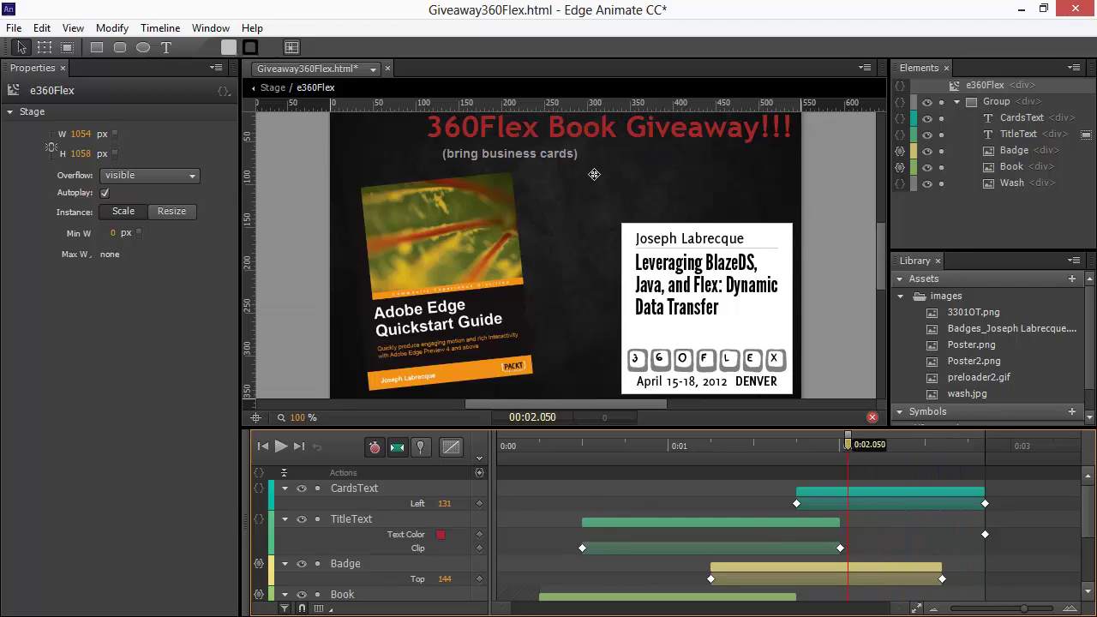
- Set the e360Flex symbol stage's Overflow to hidden
left_click(994, 101)
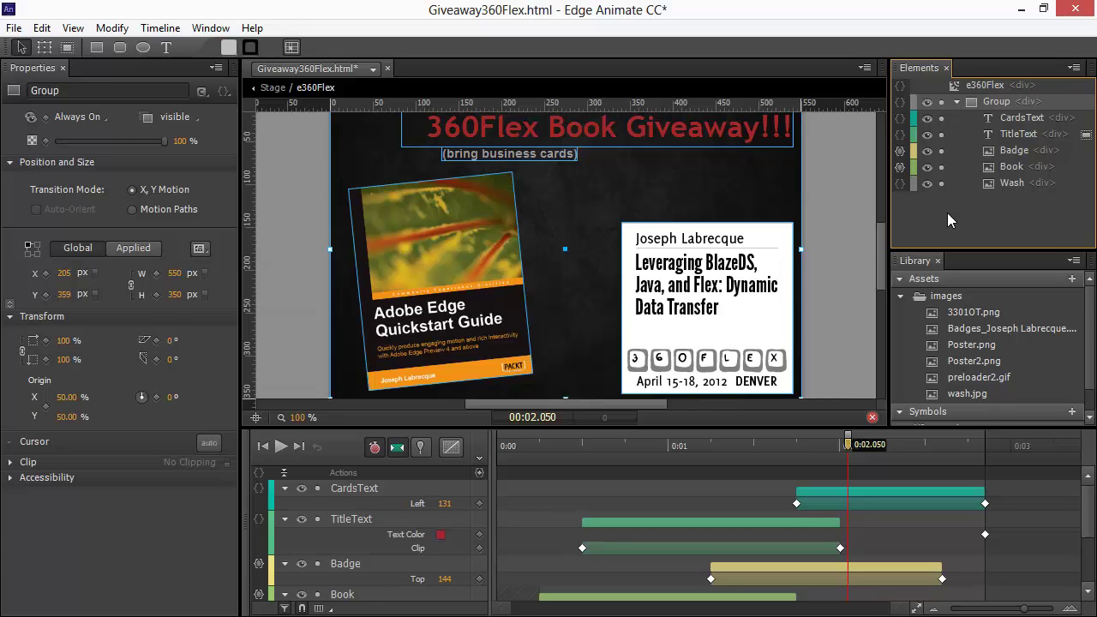
left_click(271, 169)
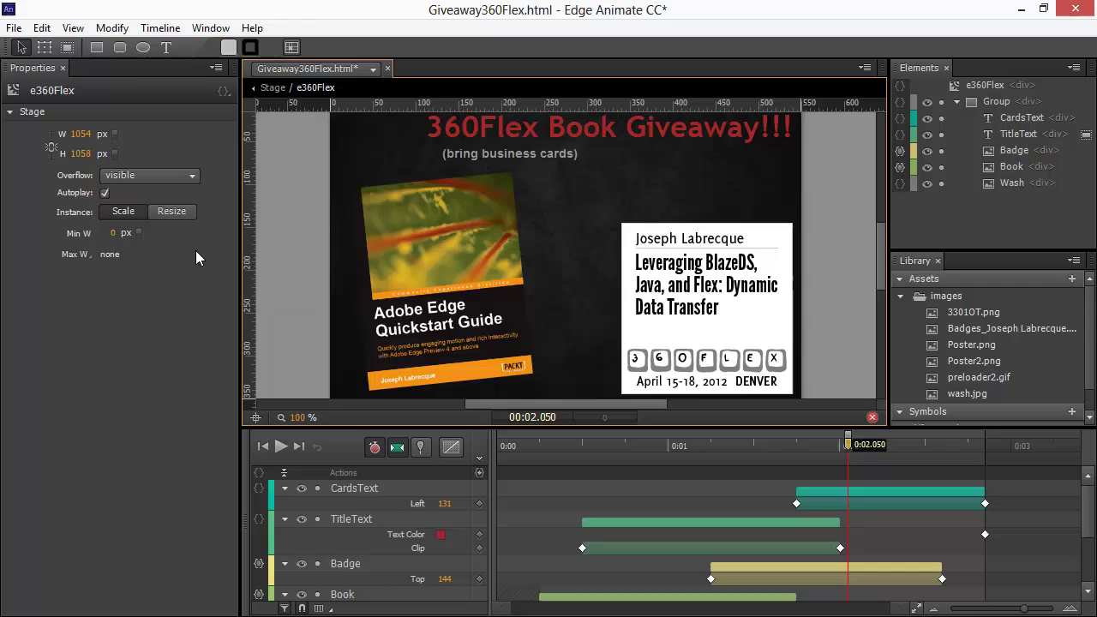
left_click(193, 176)
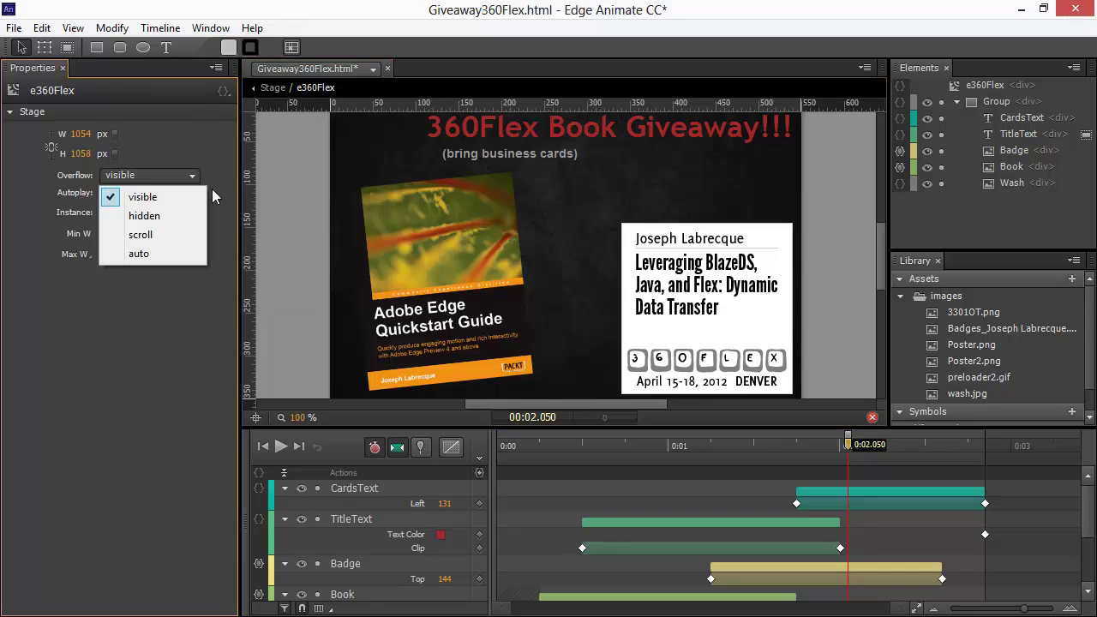
left_click(144, 216)
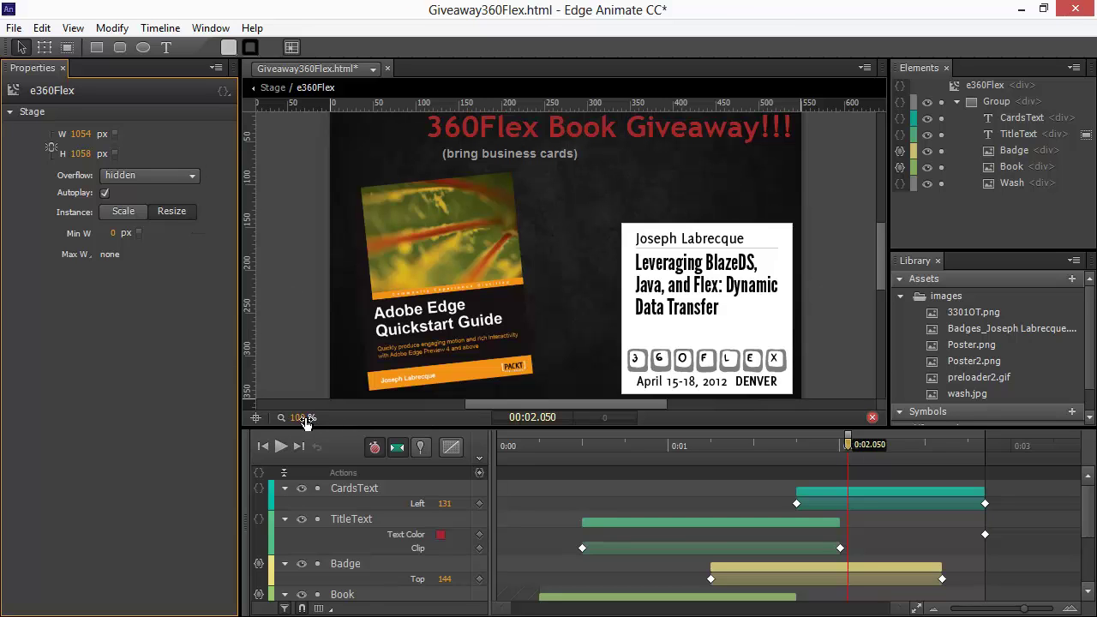
- Zoom out and drag the 550 × 350 artwork Group to X 0, Y 0 on the symbol stage
left_click_drag(302, 418, 259, 435)
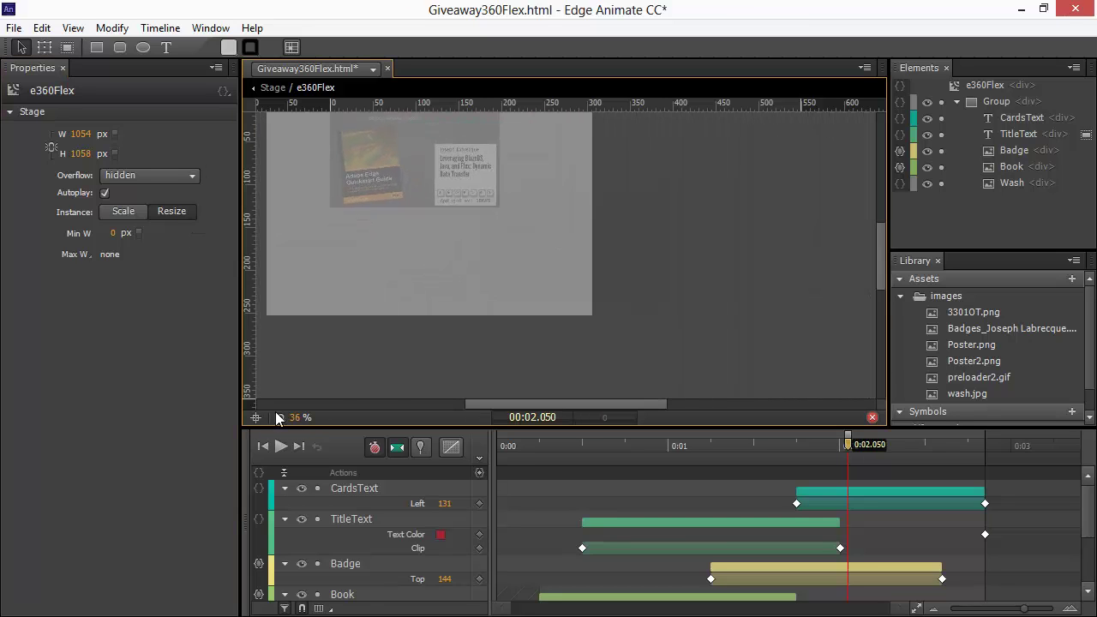
left_click_drag(878, 244, 853, 194)
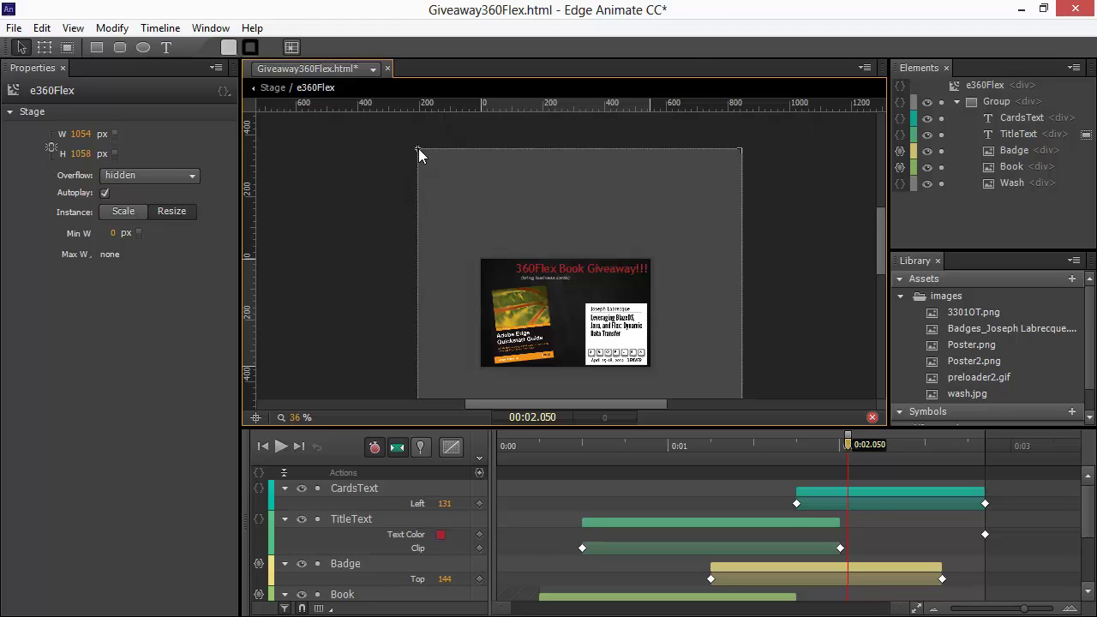
left_click(969, 102)
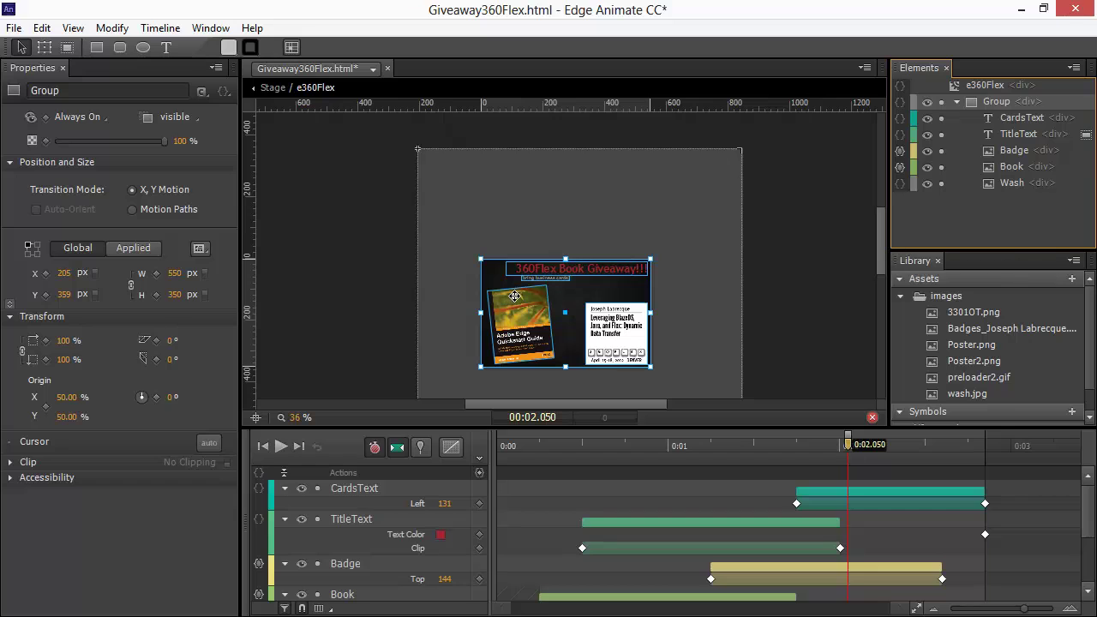
left_click_drag(514, 296, 444, 182)
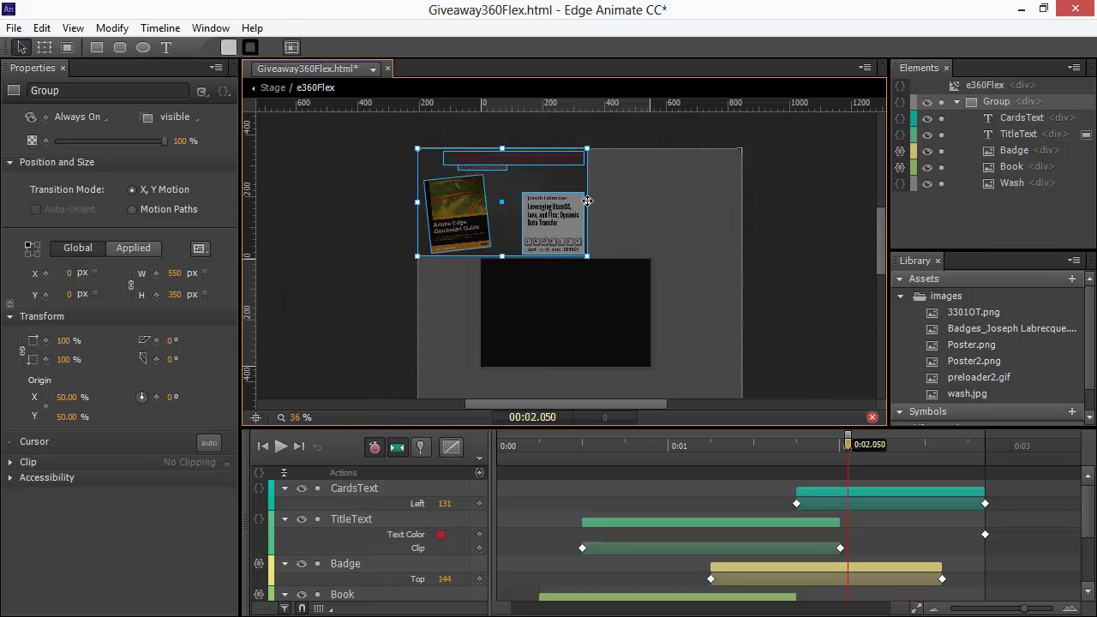
scroll(878, 232, "down", 3)
scroll(871, 221, "up", 4)
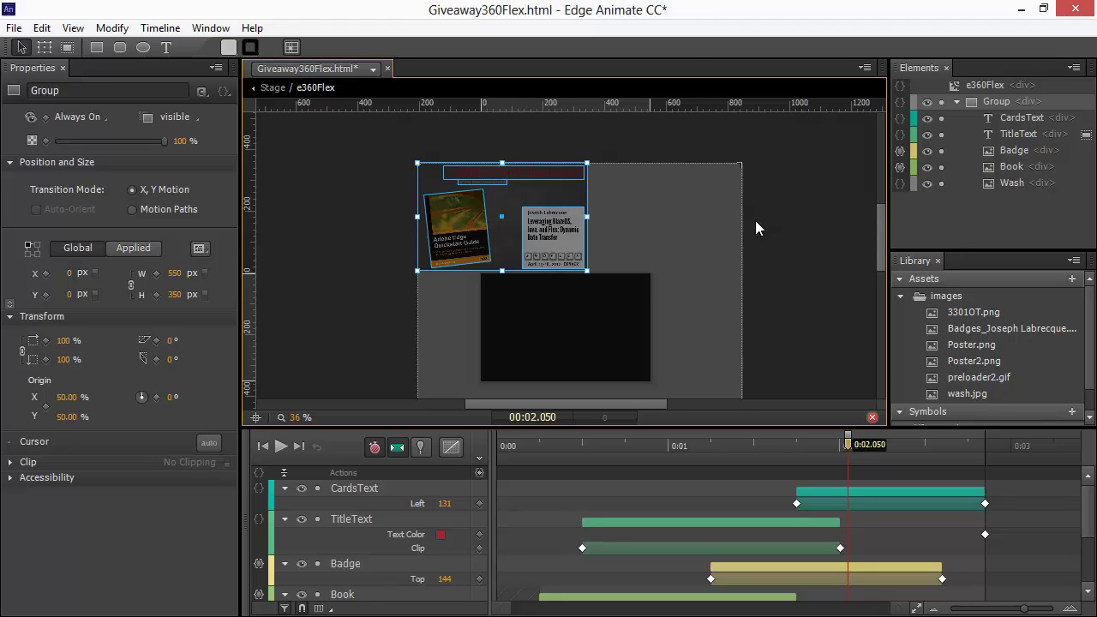
mouse_move(882, 216)
left_mouse_down()
mouse_move(872, 254)
mouse_move(875, 224)
left_mouse_up()
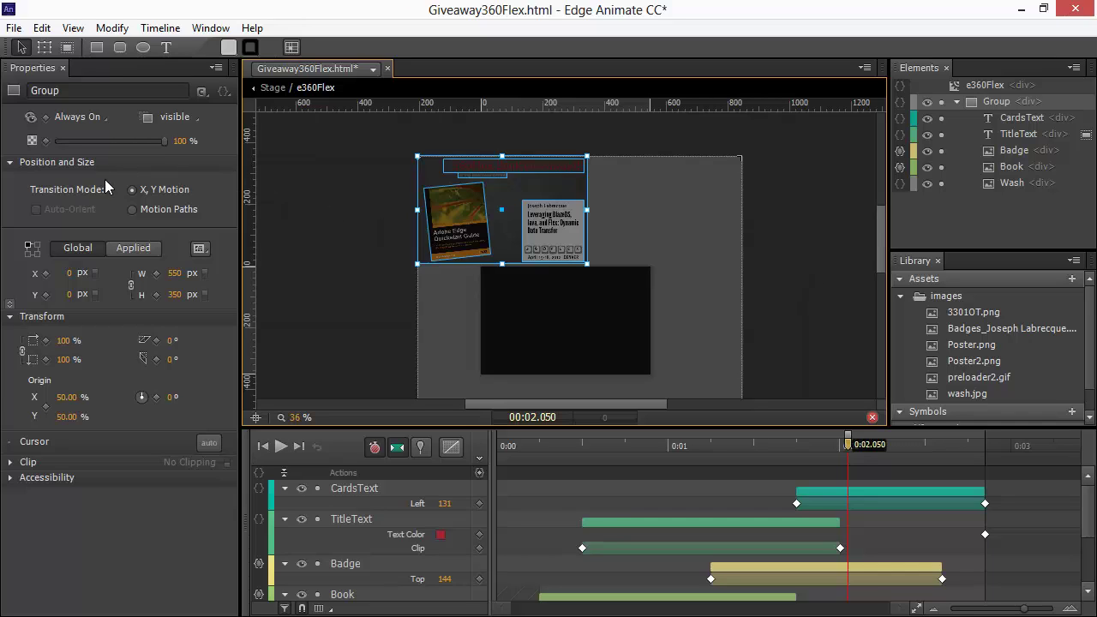
- Set the e360Flex symbol stage to 550 px wide and 350 px high
left_click(282, 168)
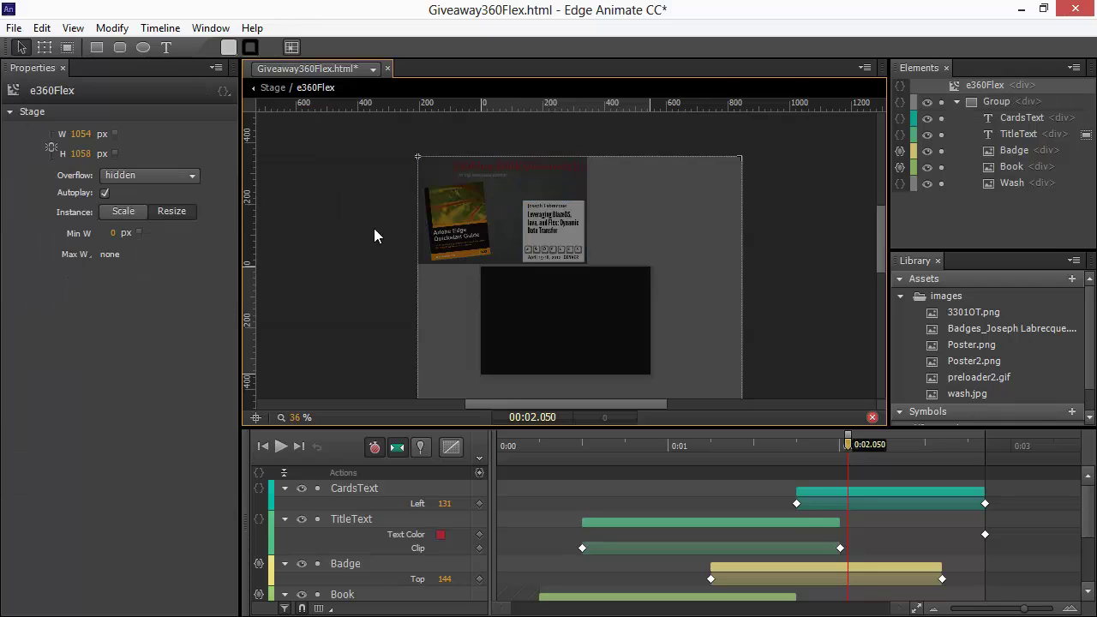
left_click(80, 135)
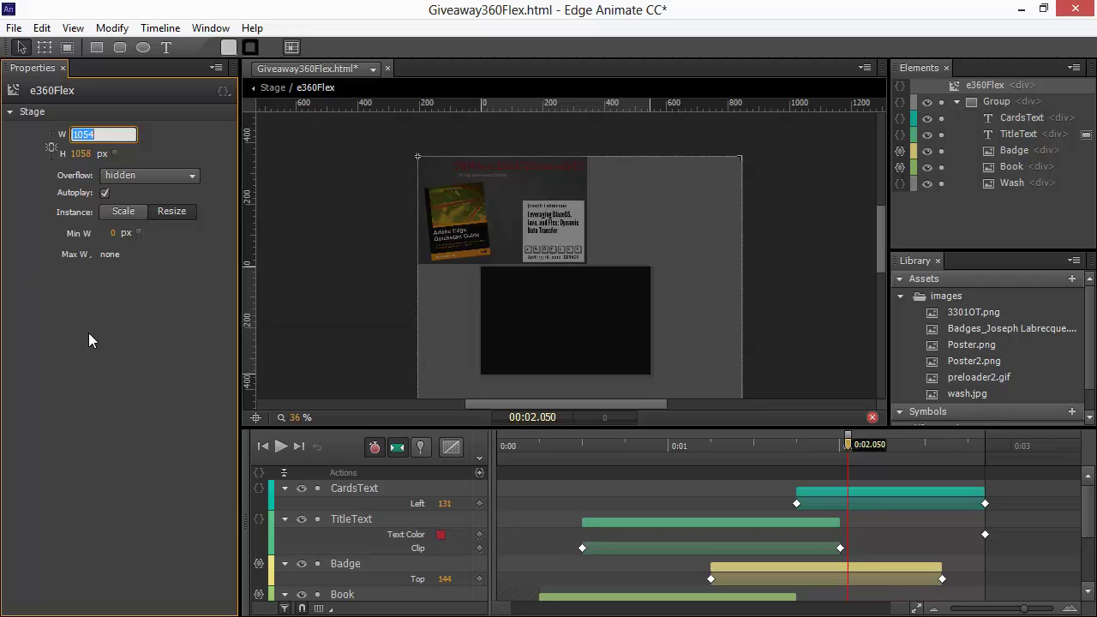
type("550")
key("Return")
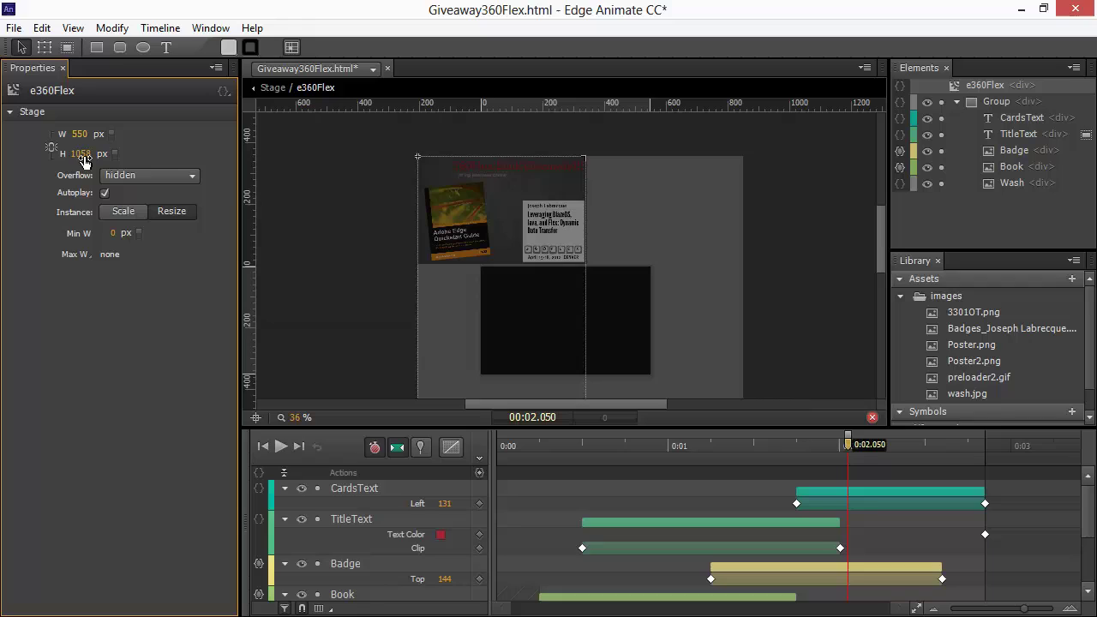
left_click(83, 154)
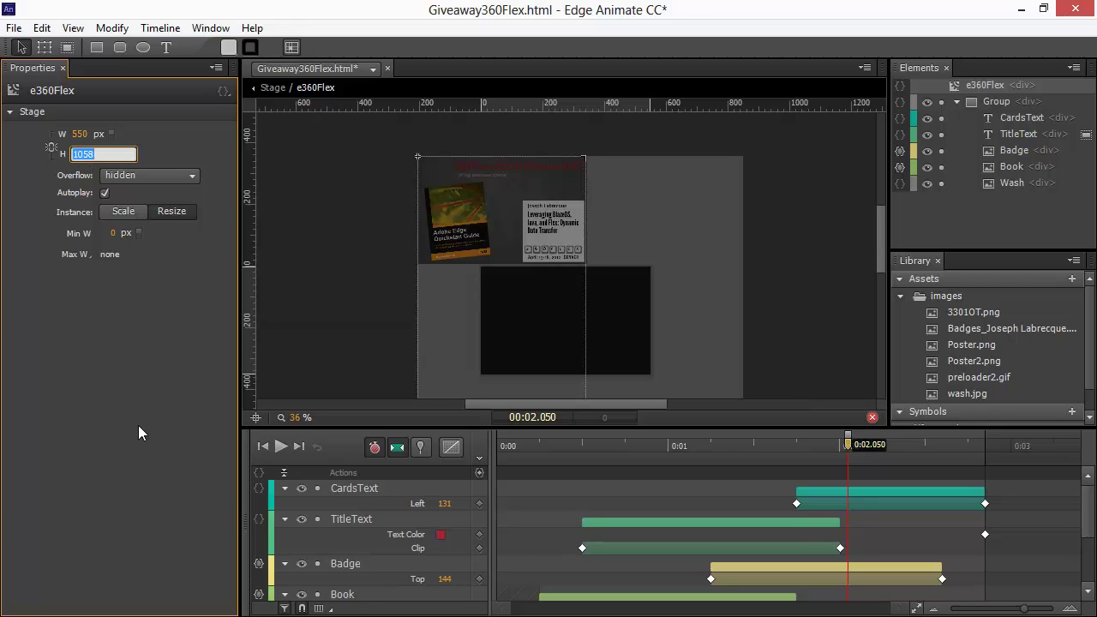
type("350")
key("Return")
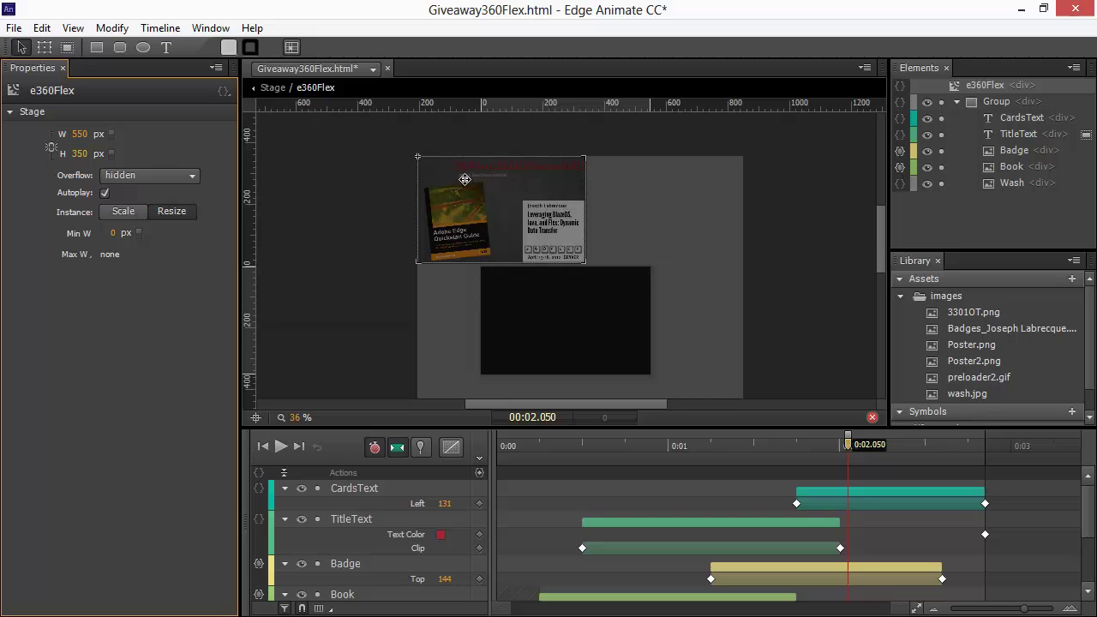
- Return to the main stage and move the e360Flex instance to X 0, Y 0
left_click(287, 209)
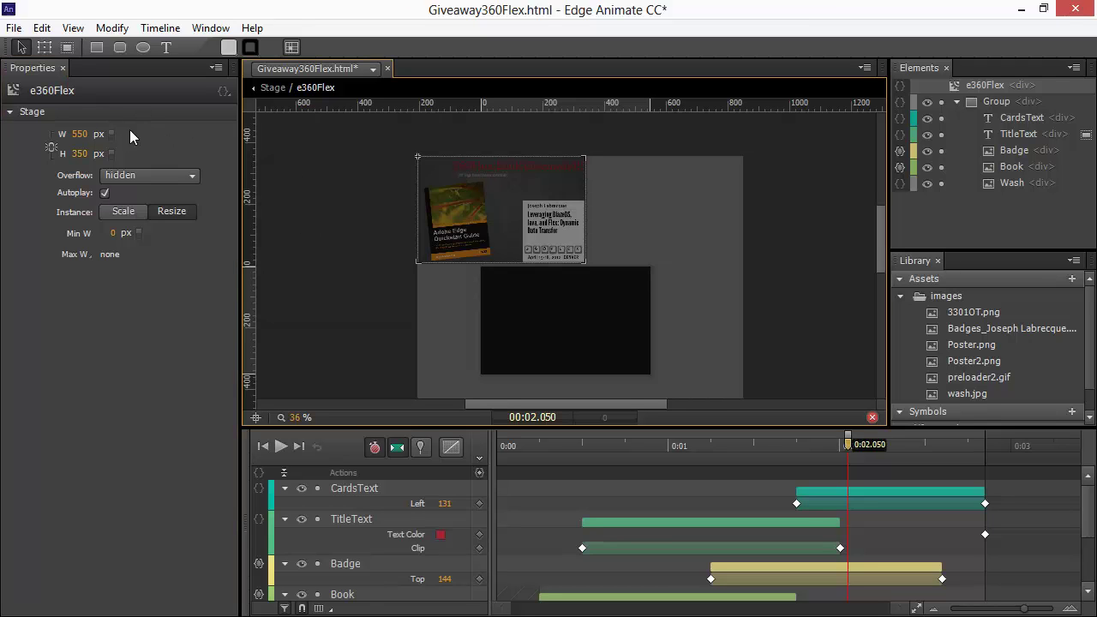
left_click(273, 88)
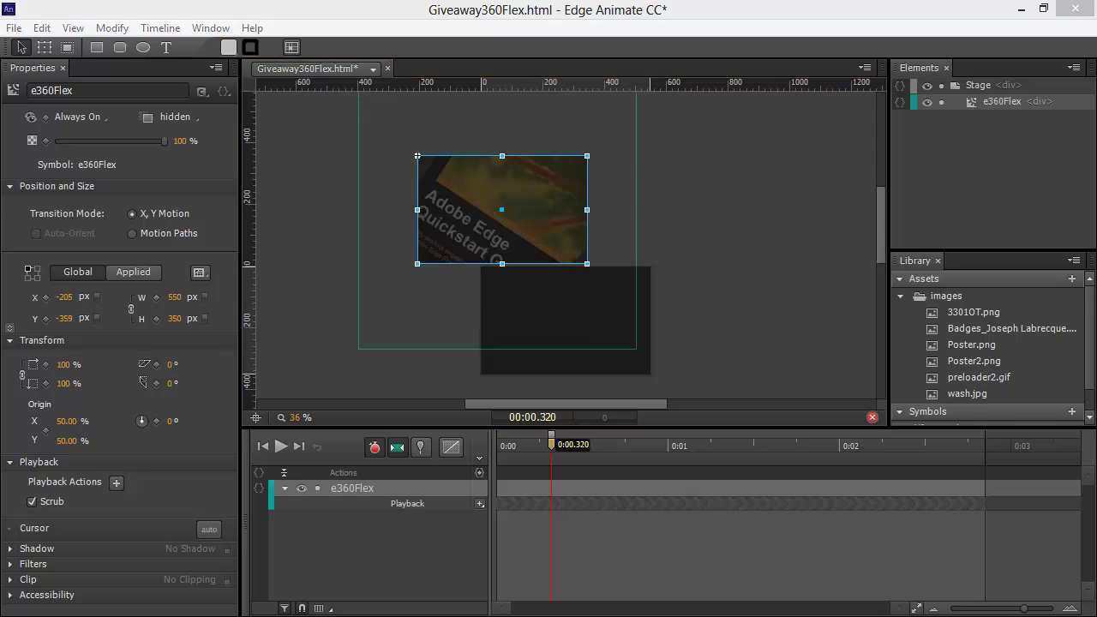
left_click_drag(453, 187, 547, 297)
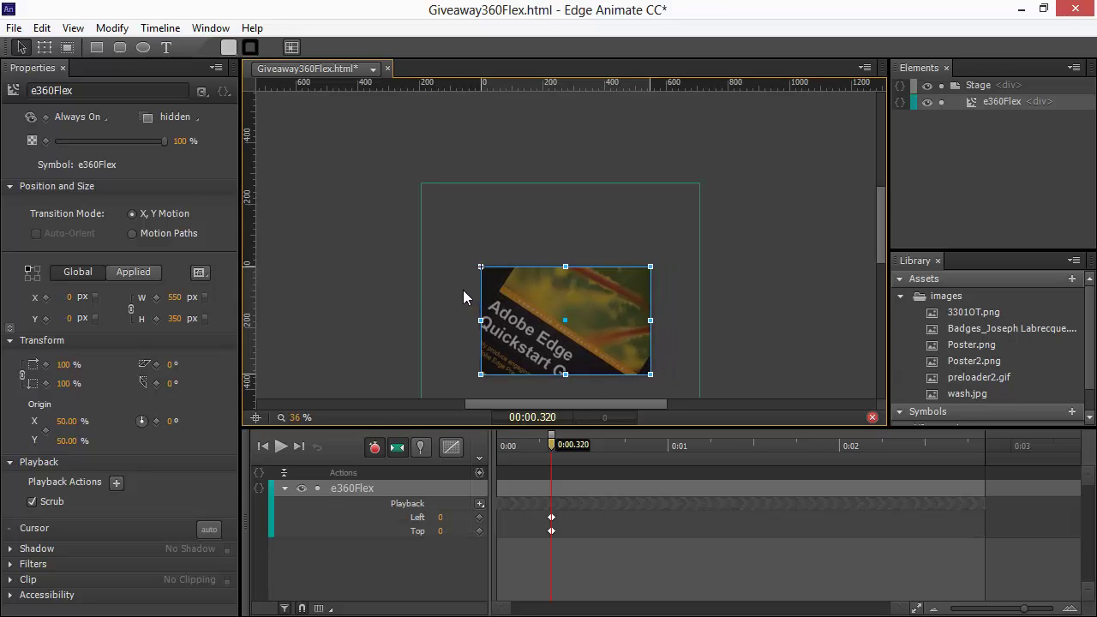
- Set the zoom to 100% and scrub the timeline to preview the e360Flex animation
left_click(300, 417)
type("100")
key("Return")
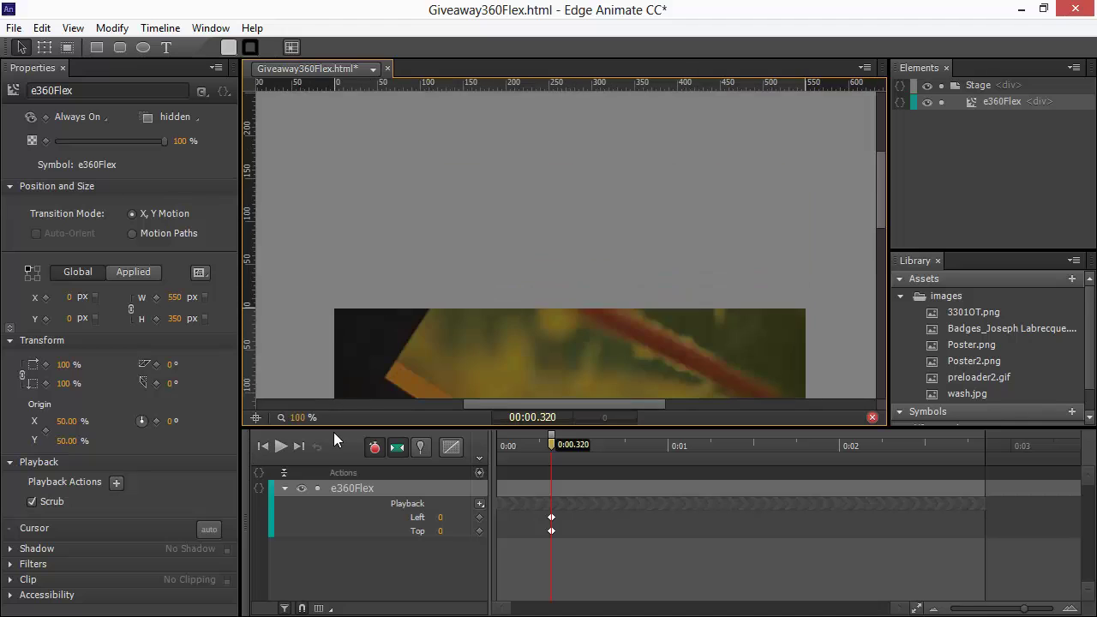
left_click_drag(882, 172, 888, 222)
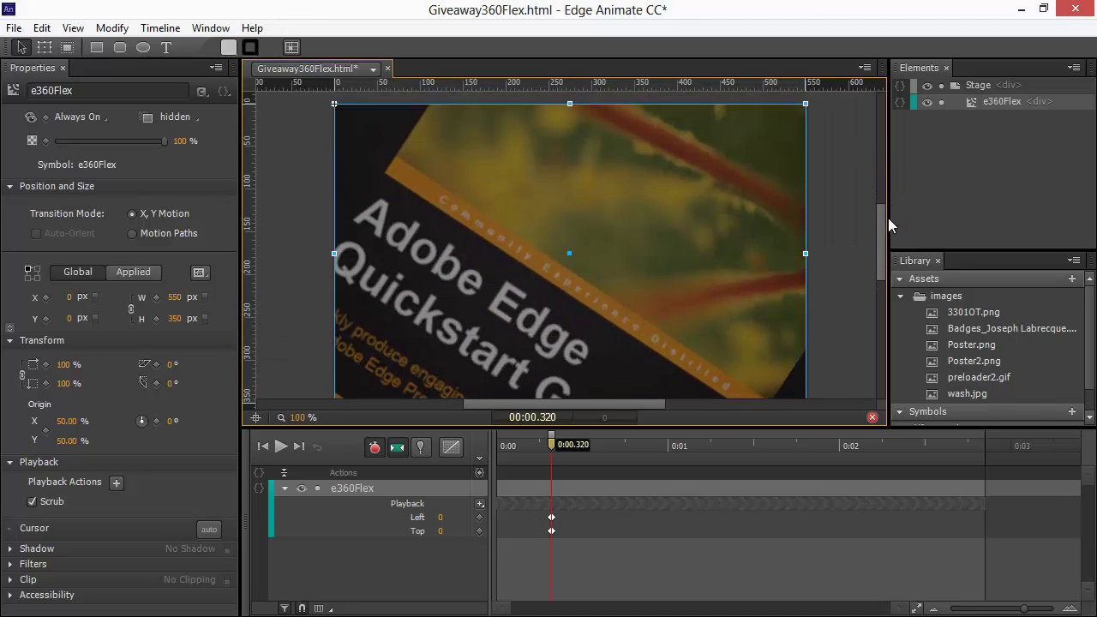
left_click_drag(552, 456, 770, 465)
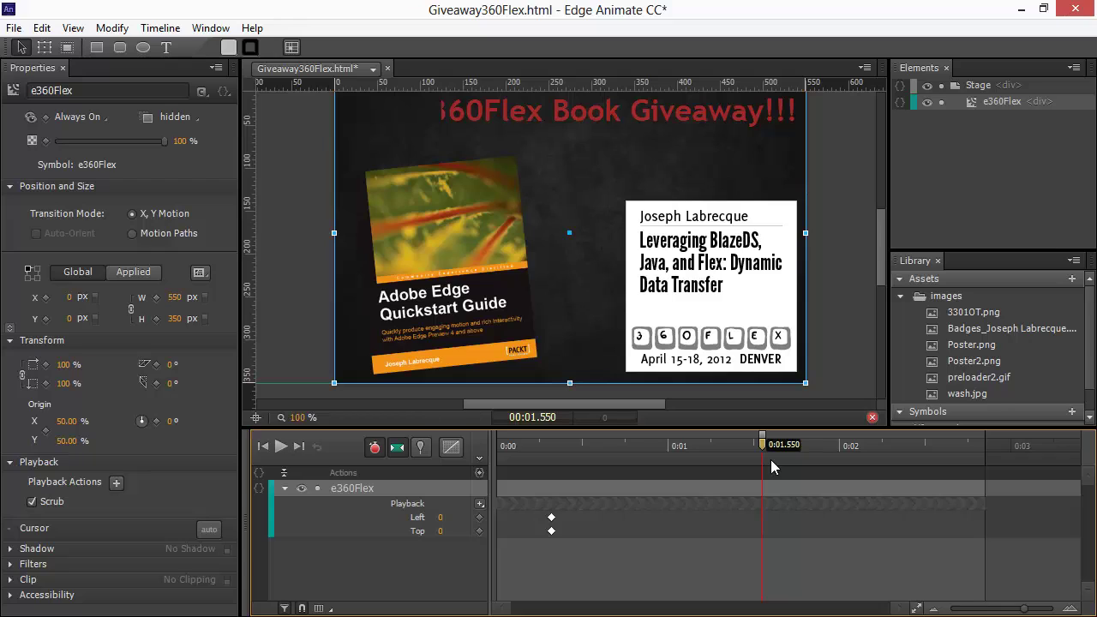
left_click(907, 281)
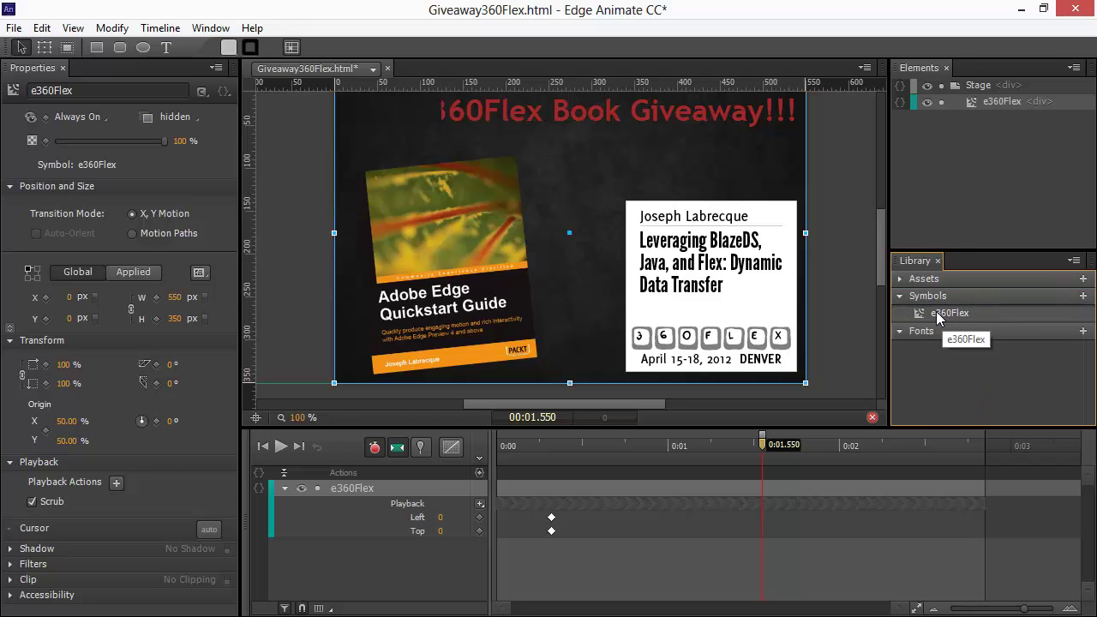
right_click(940, 313)
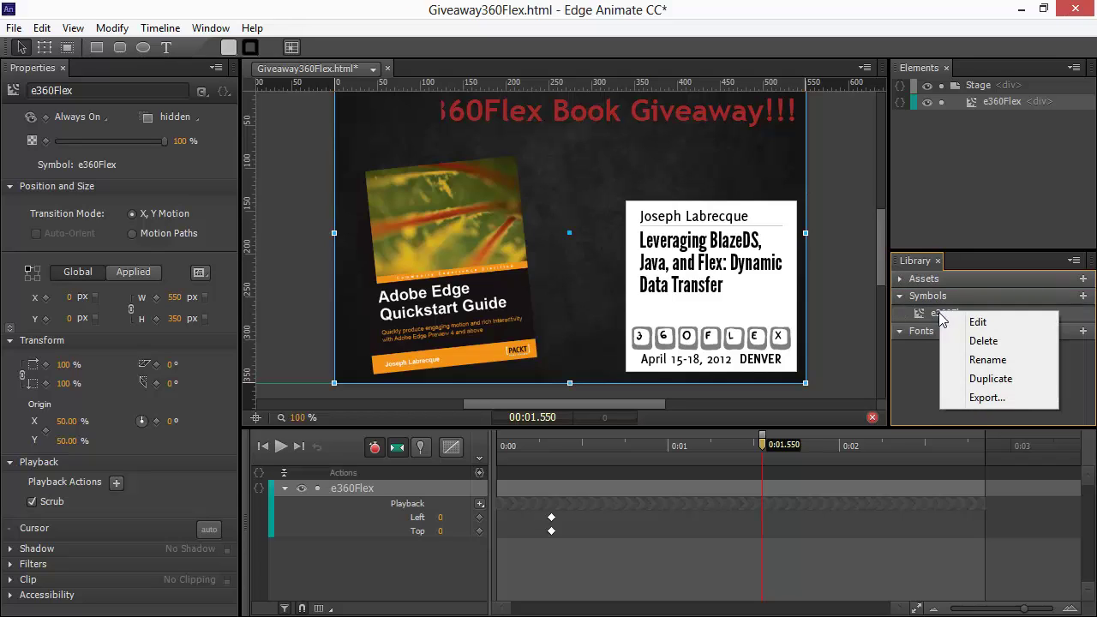
left_click(987, 398)
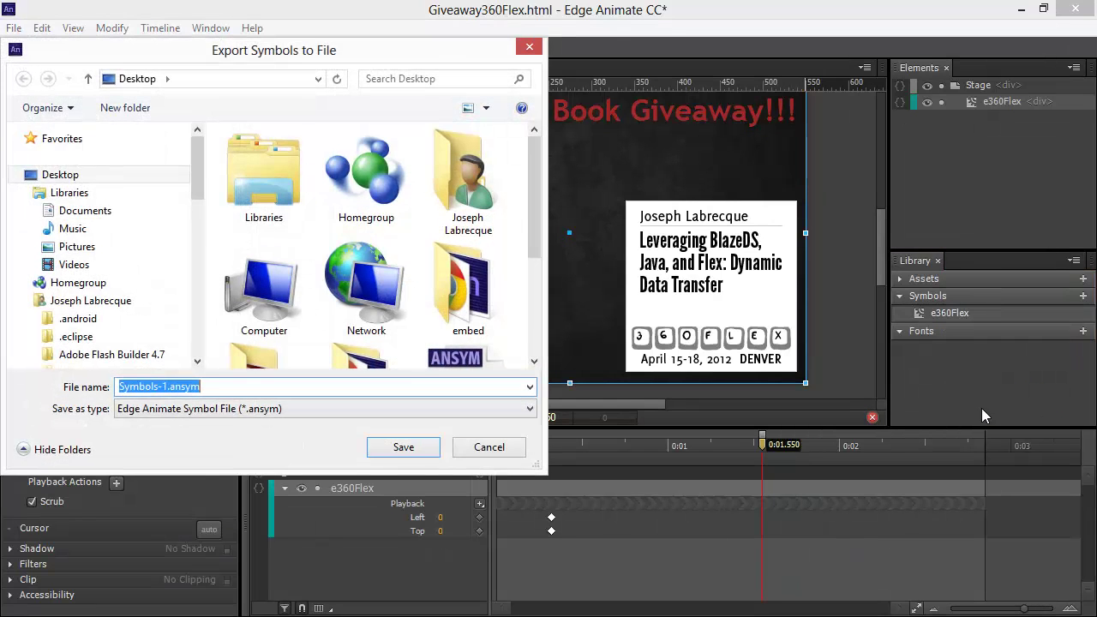
left_click_drag(533, 232, 527, 346)
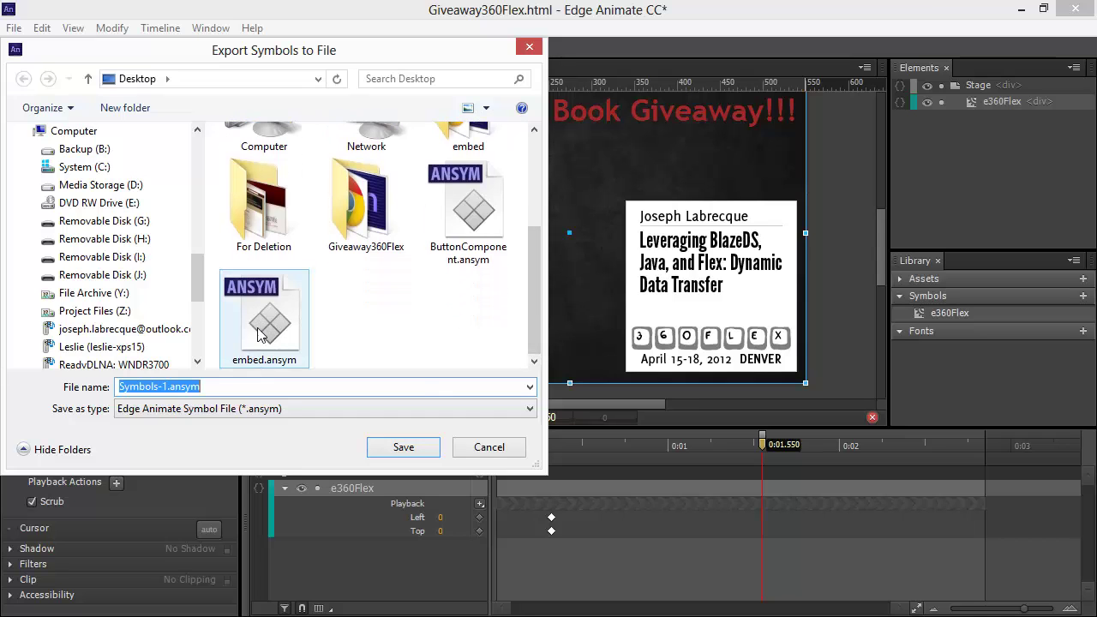
left_click(488, 446)
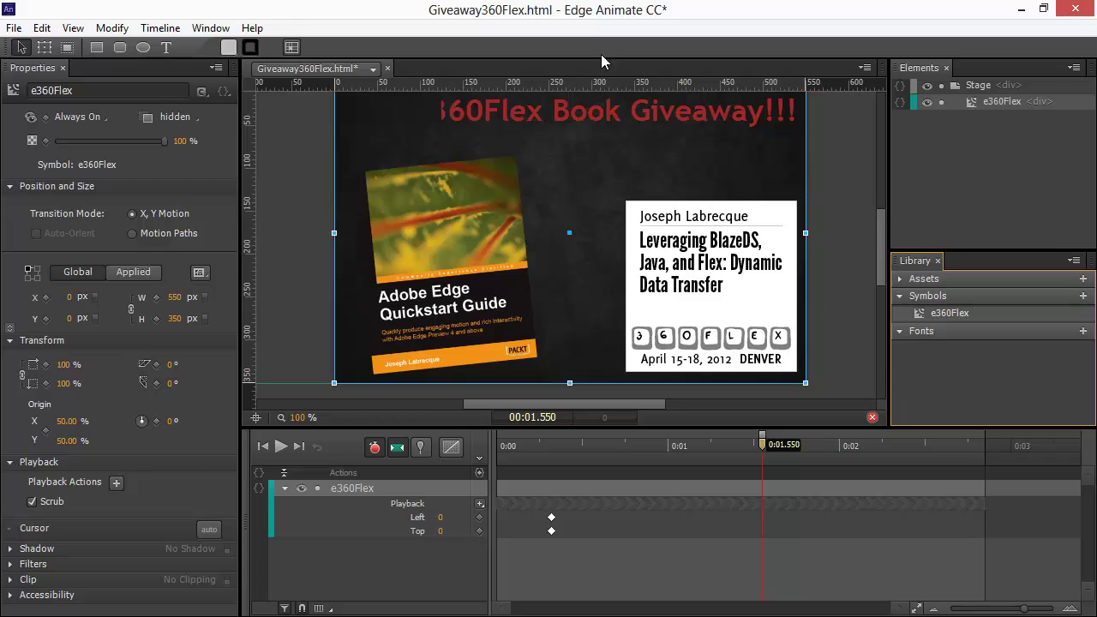
left_click(372, 69)
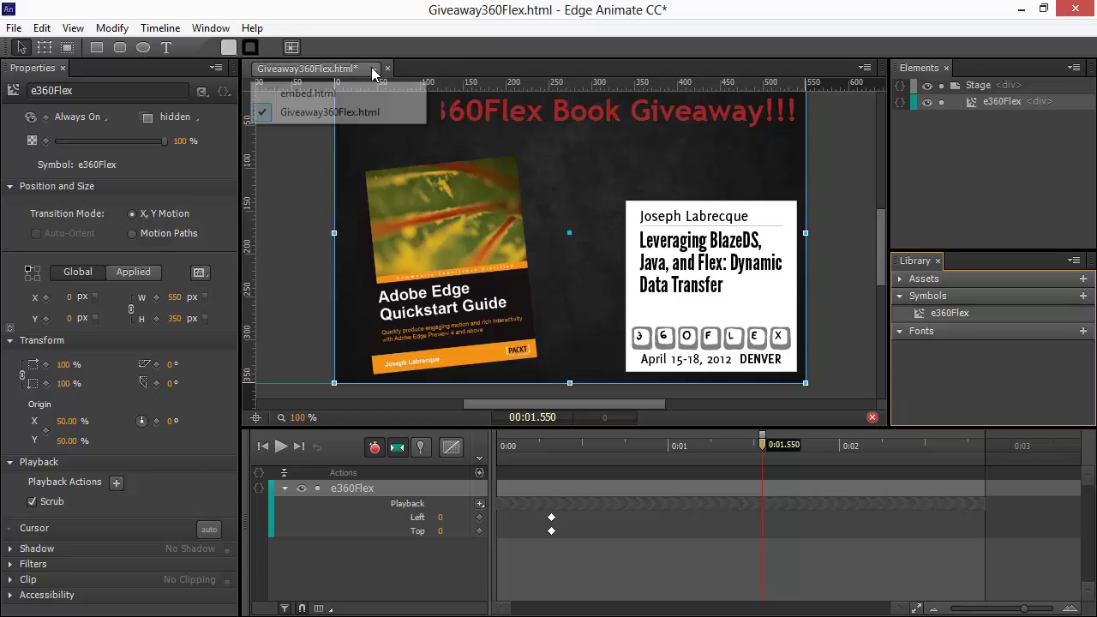
- Switch to embed.html and import embed.ansym via Symbols + > Import Symbols
left_click(305, 96)
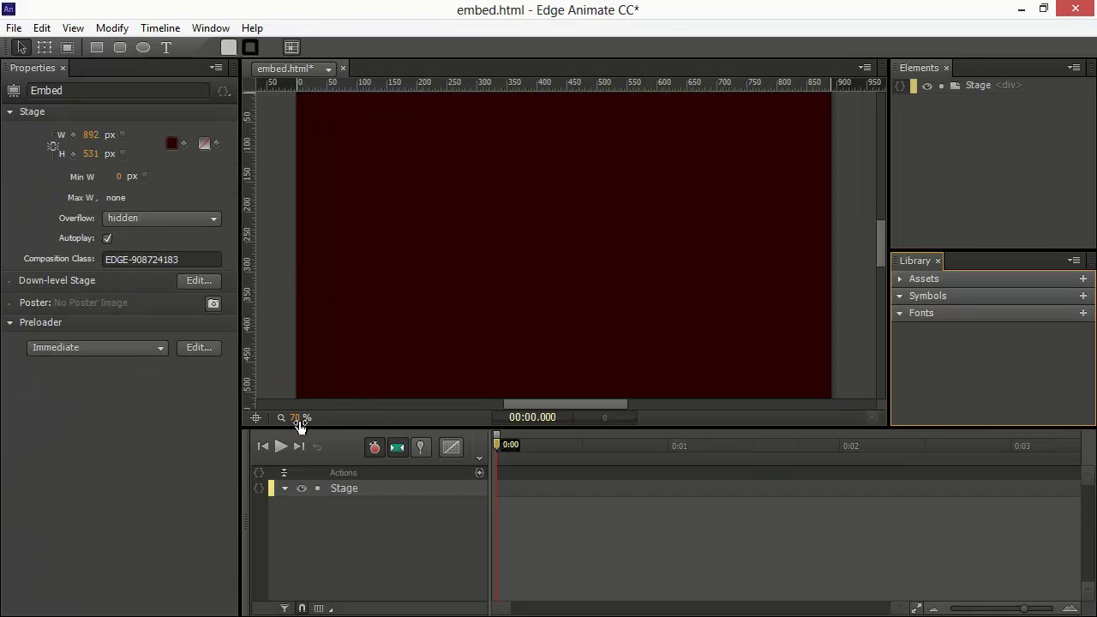
mouse_move(299, 420)
left_mouse_down()
mouse_move(304, 432)
mouse_move(291, 433)
left_mouse_up()
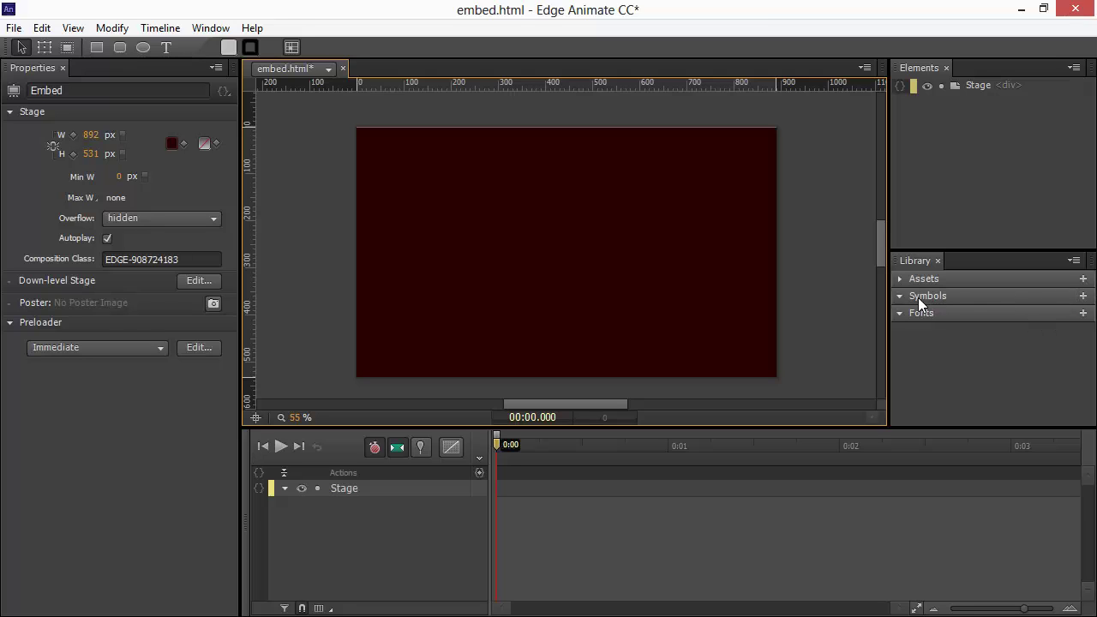
left_click(1082, 296)
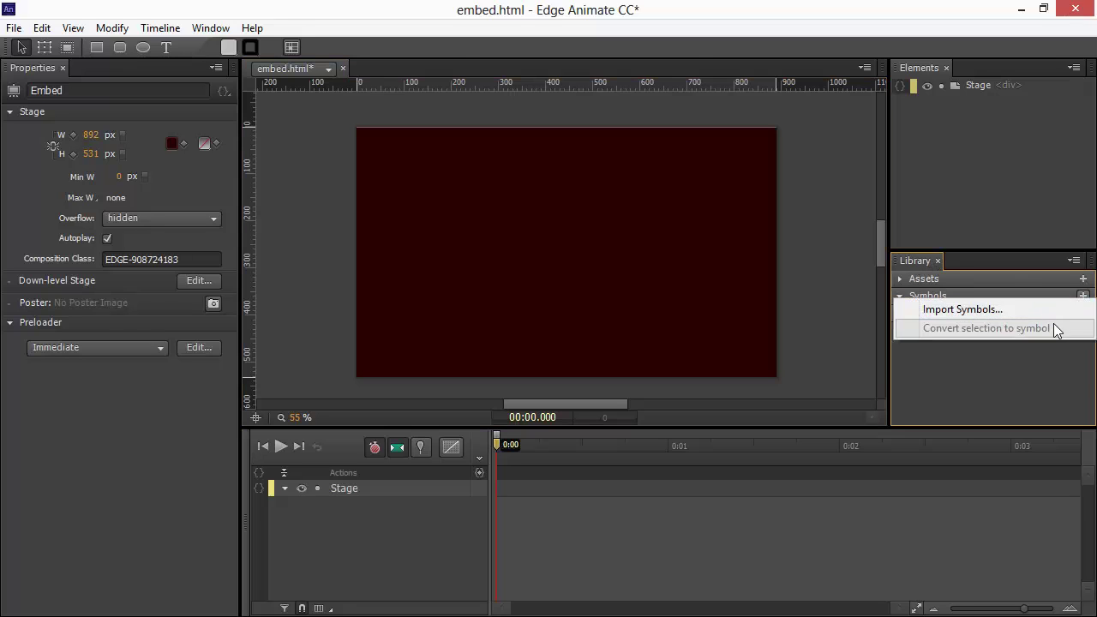
left_click(964, 310)
left_click_drag(535, 270, 488, 360)
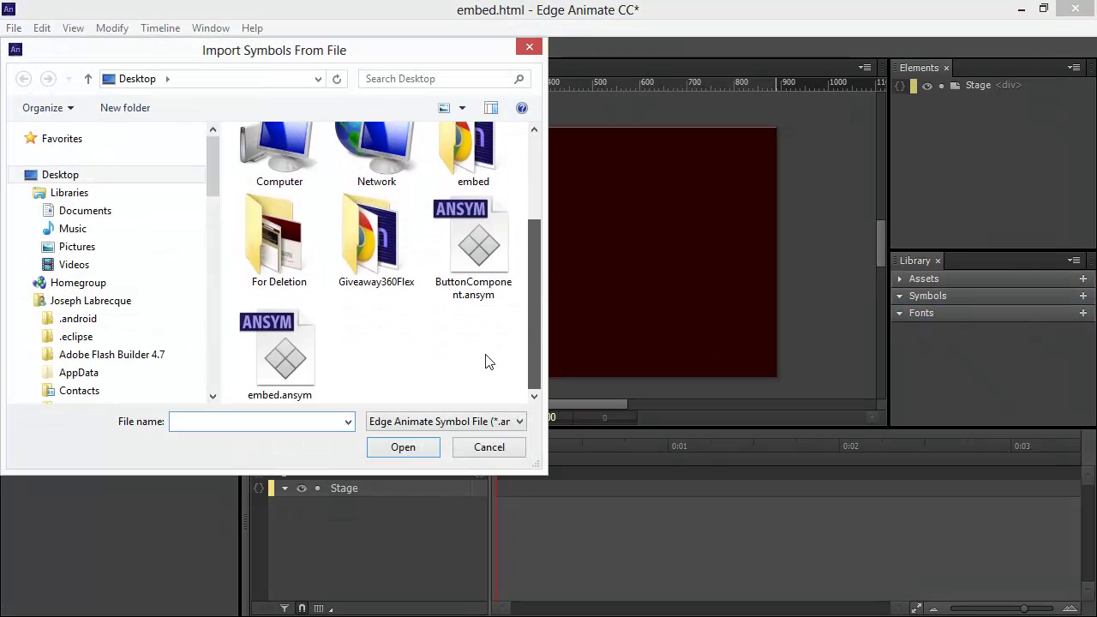
double_click(275, 359)
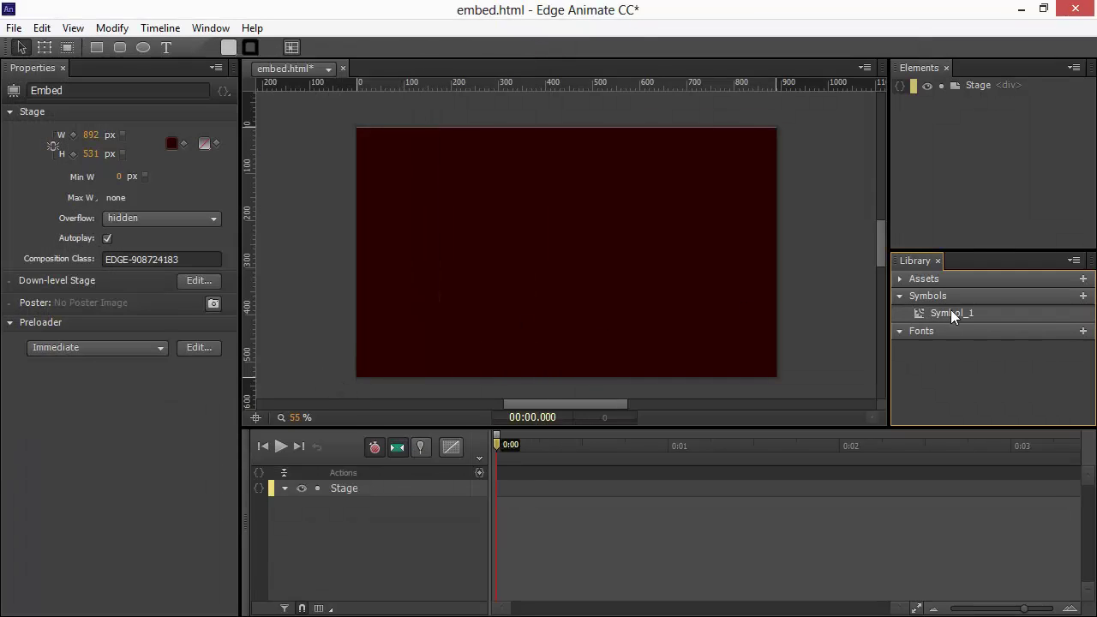
- Place Symbol_1 at 40, 24, move it to 318, 15 at 0:01.305, and preview the slide
left_click_drag(920, 327, 443, 192)
left_click_drag(502, 283, 459, 260)
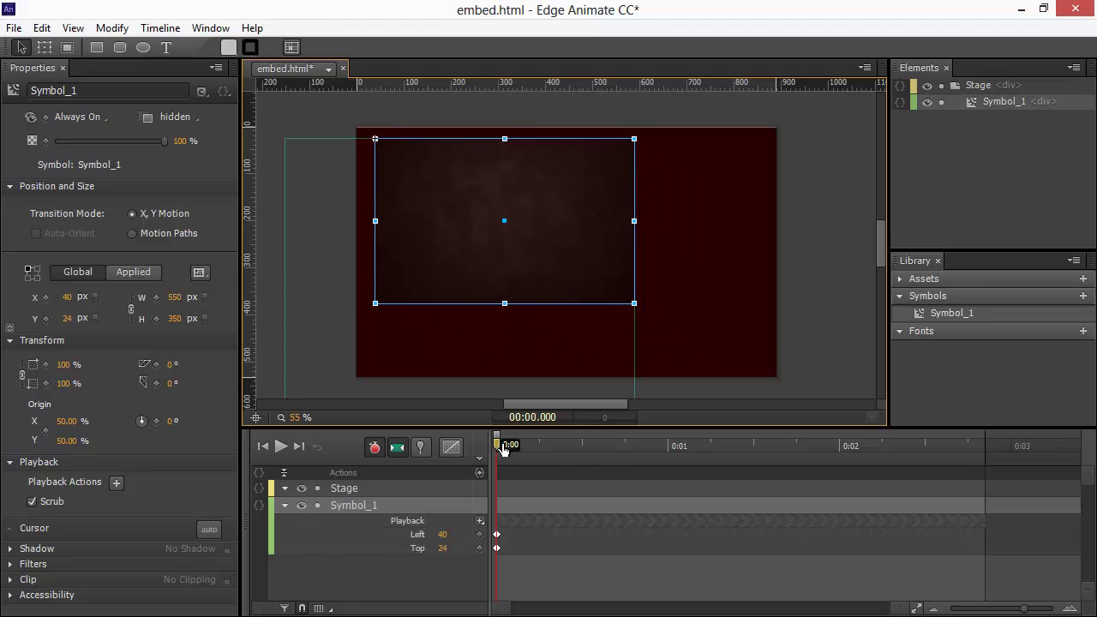
left_click_drag(497, 444, 720, 443)
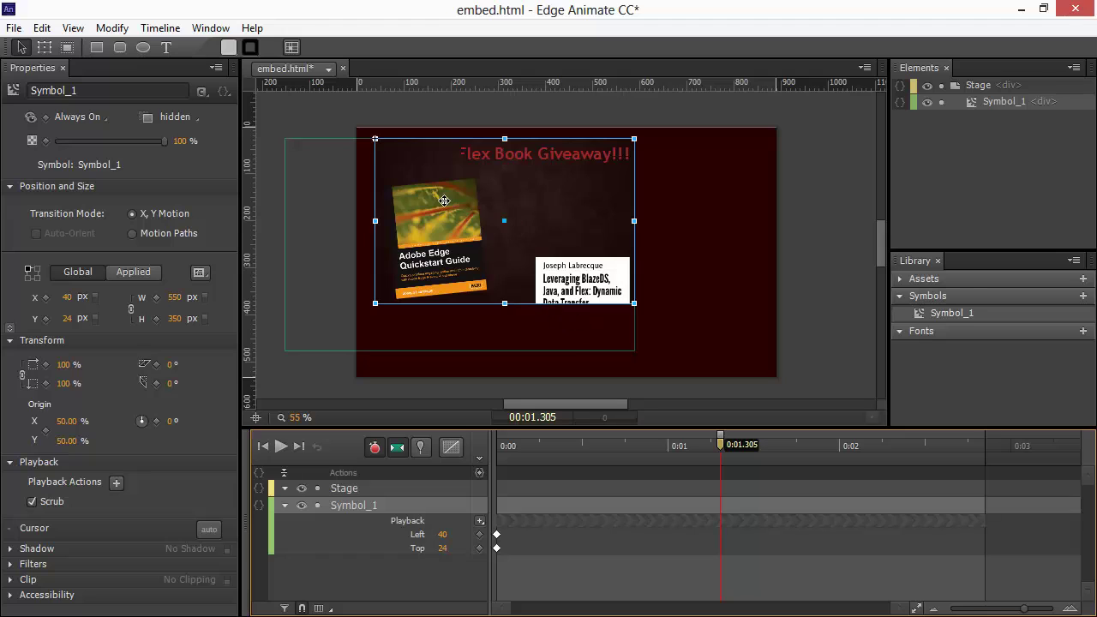
left_click_drag(447, 197, 578, 194)
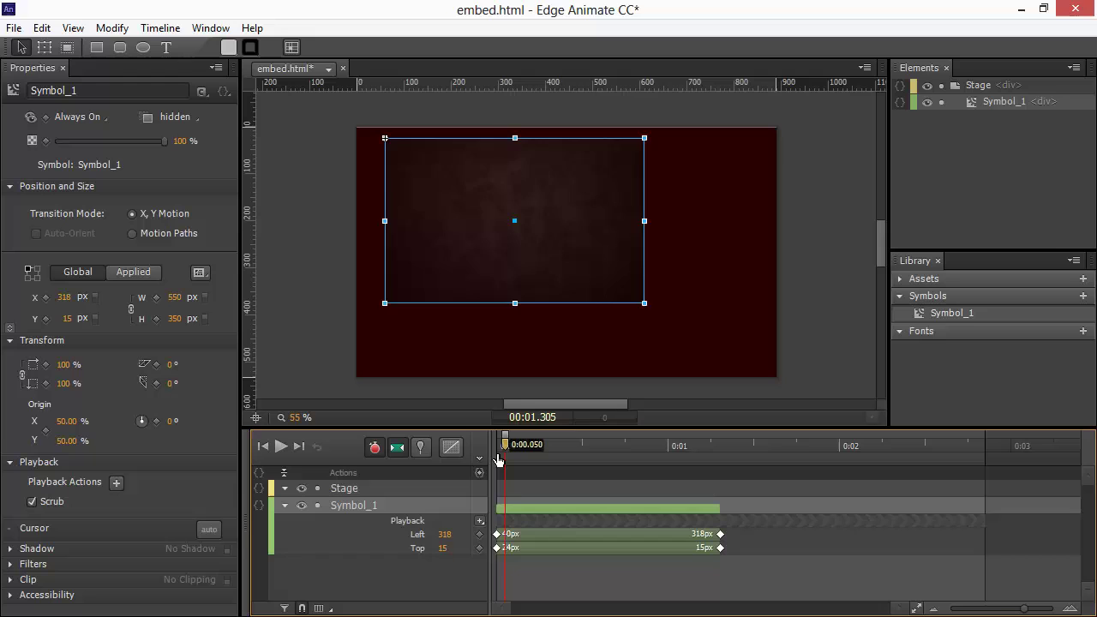
left_click_drag(498, 460, 659, 469)
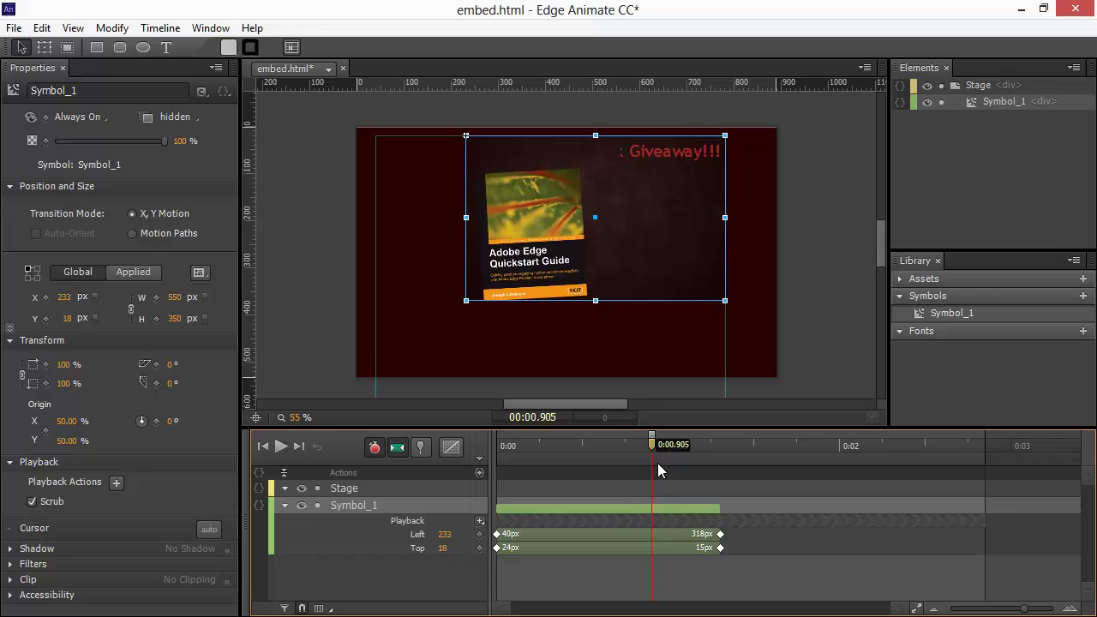